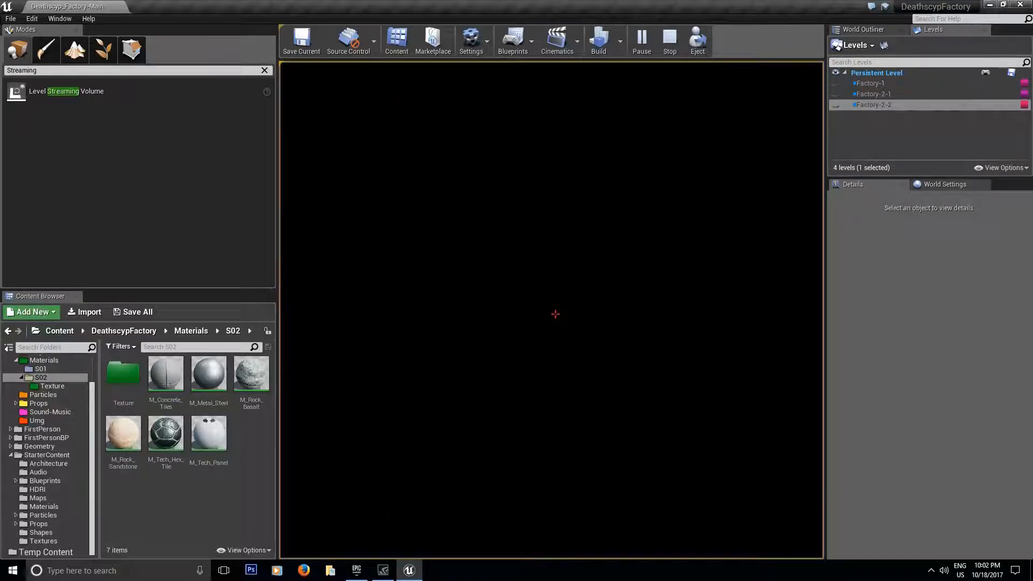
Step: Walk through the running level to check how the Factory-2-1 rooms stream in
key("w")
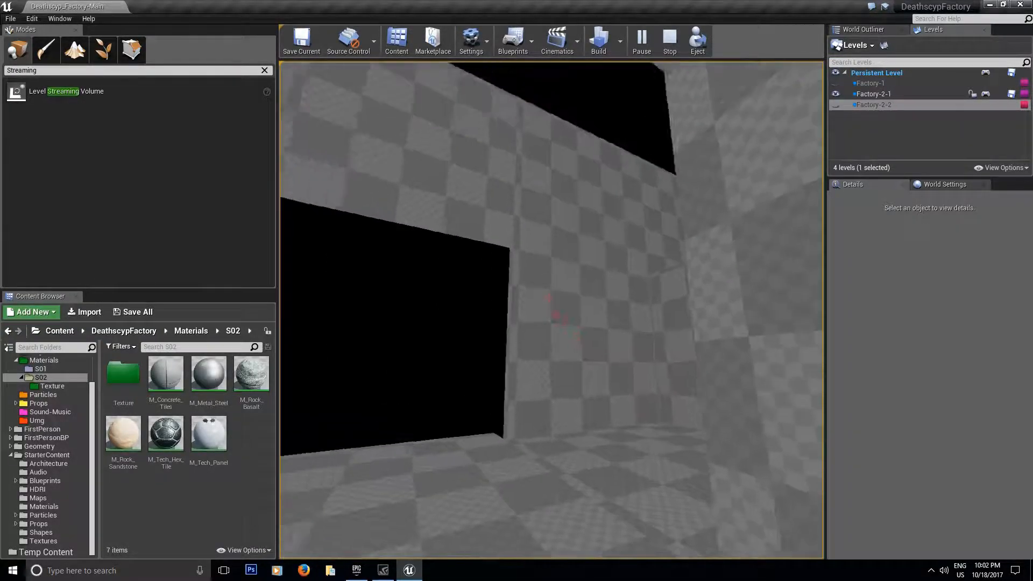
key("w")
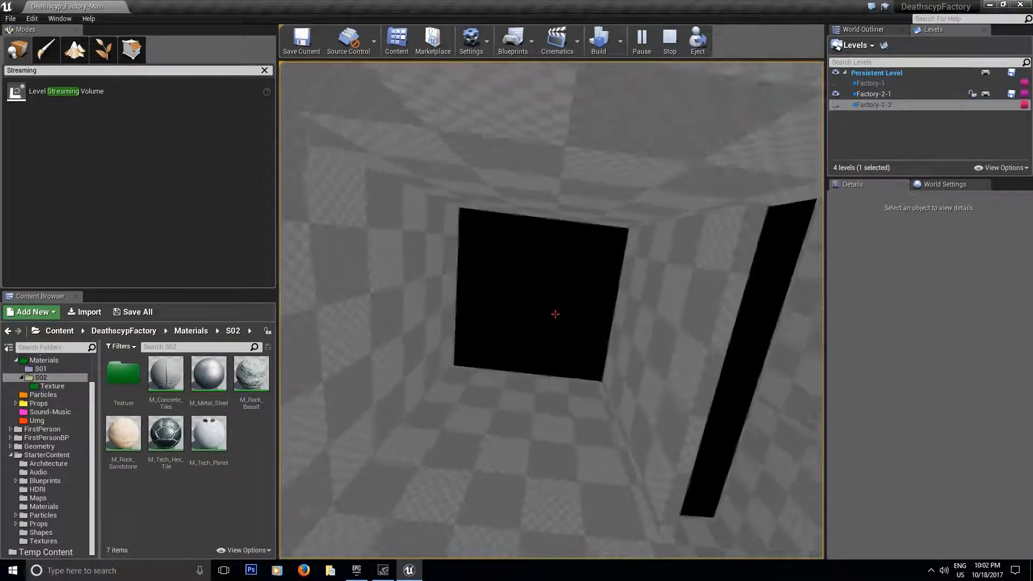
key("w")
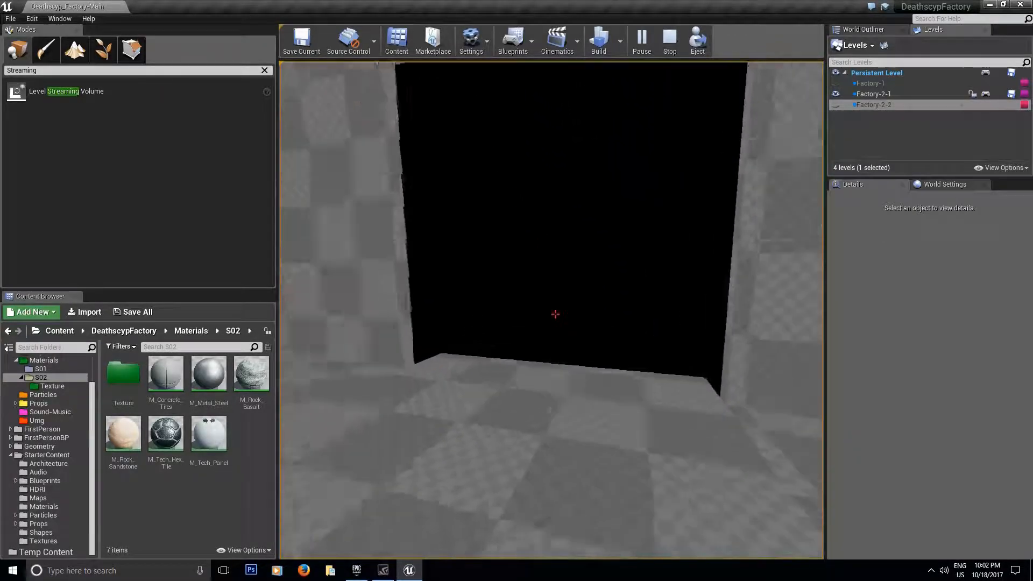
key("w")
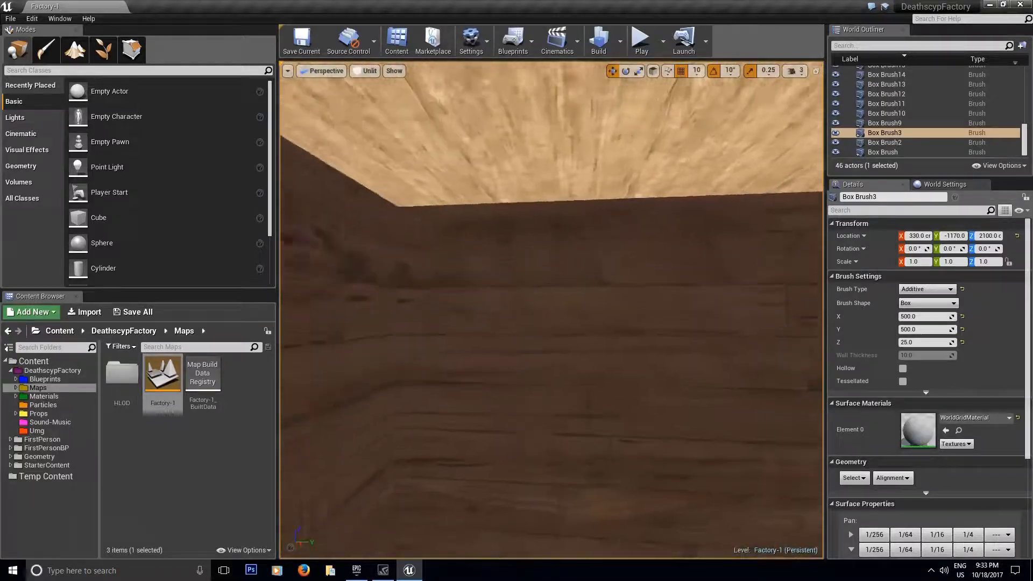
Step: Playtest the Factory-1 level, look down over the lifts and rooms from above, and end the play session
mouse_move(632, 282)
right_mouse_down()
mouse_move(632, 420)
mouse_move(602, 409)
mouse_move(632, 323)
mouse_move(631, 282)
right_mouse_up()
left_click(640, 42)
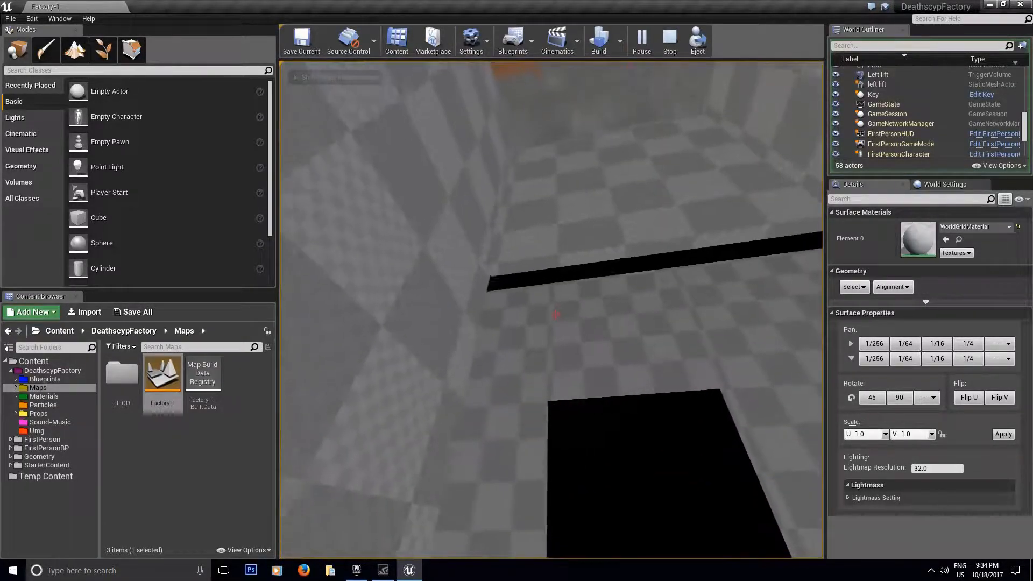
key("w")
key("d")
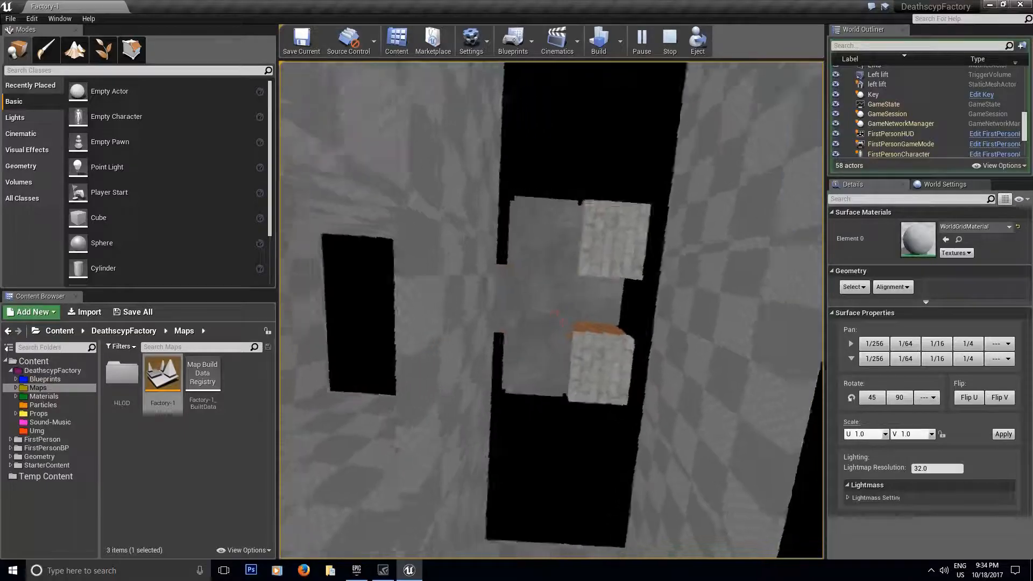
key("a")
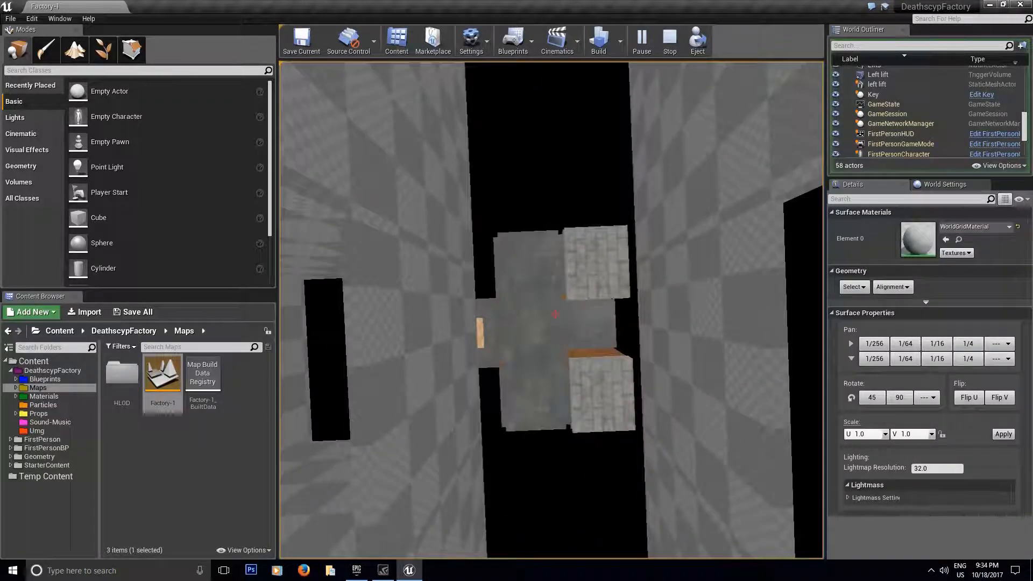
key("d")
key("w")
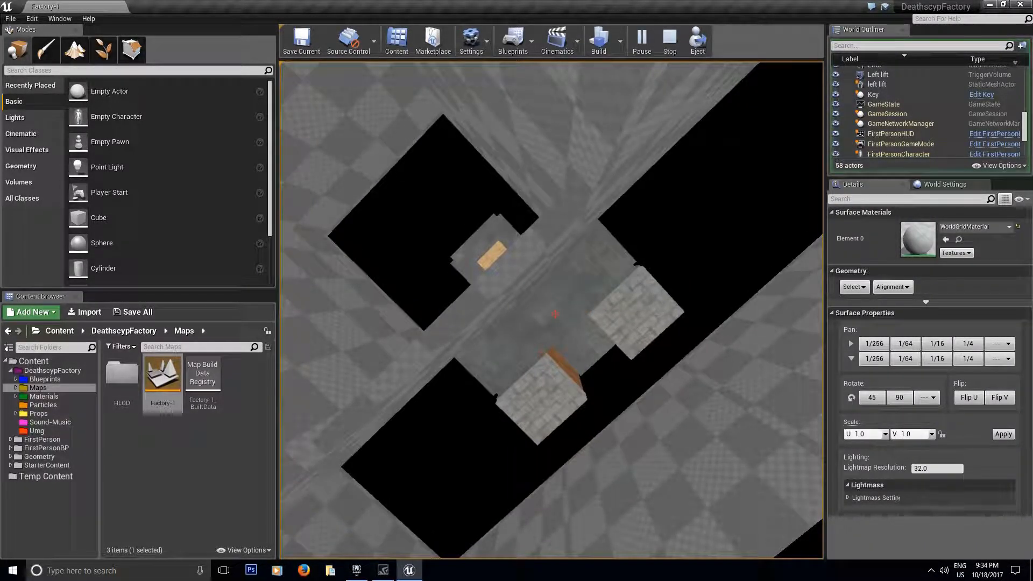
key("Escape")
Step: Show the Levels window for the Factory-1 level
right_click_drag(521, 514, 498, 326)
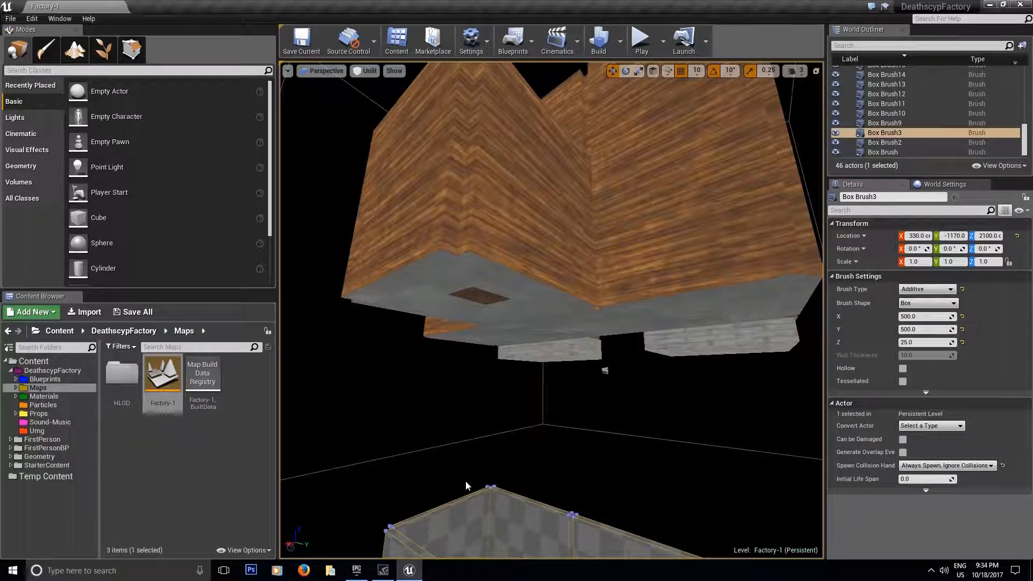
right_click_drag(466, 486, 544, 408)
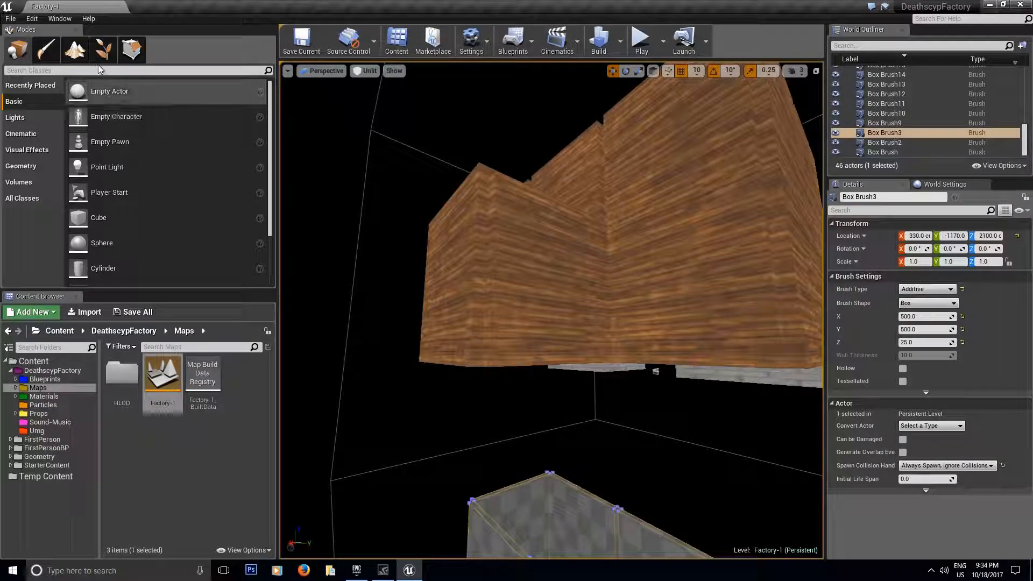
left_click(65, 18)
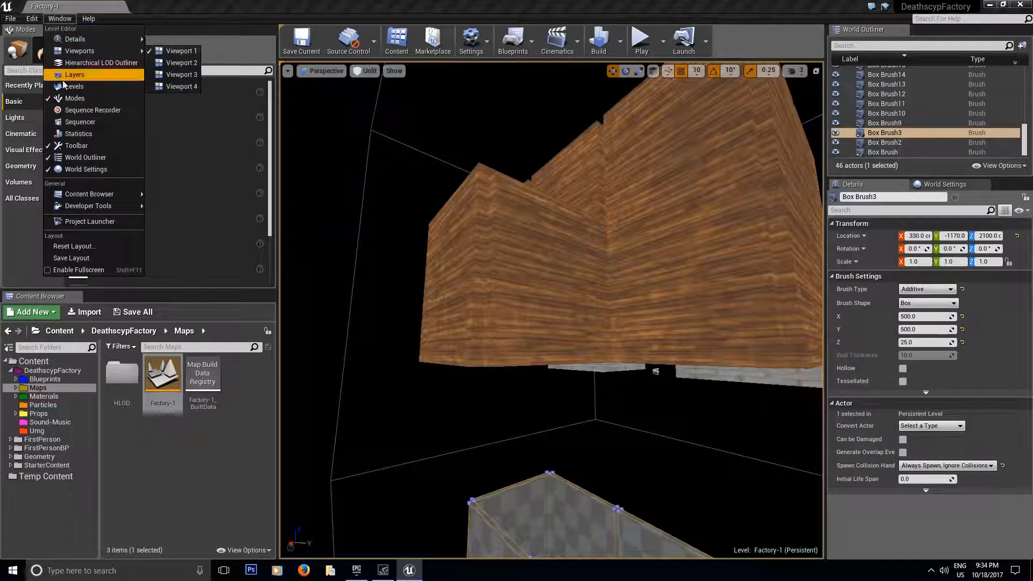
left_click(78, 90)
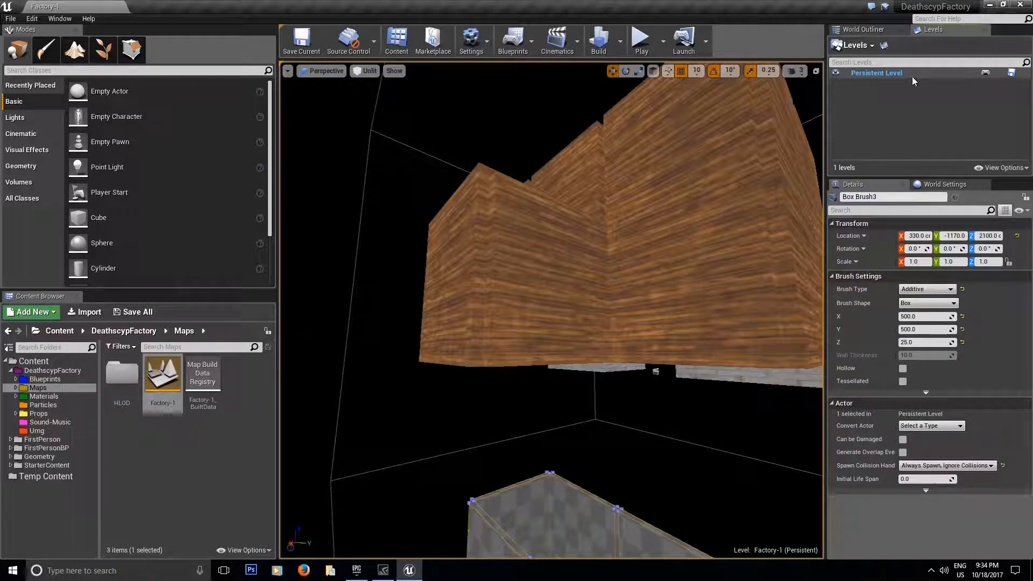
Step: Examine the wooden upper building and the checkered lower rooms from outside at several distances
mouse_move(769, 167)
right_mouse_down()
mouse_move(791, 166)
mouse_move(769, 183)
mouse_move(764, 218)
right_mouse_up()
key("s")
right_click_drag(694, 210, 685, 203)
key("w")
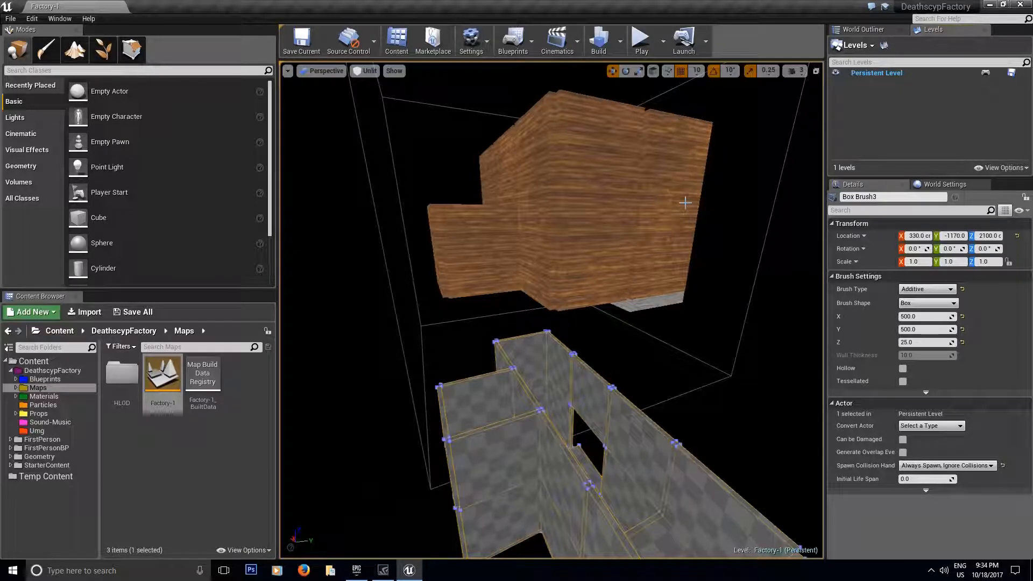
right_click_drag(654, 205, 657, 204)
key("w")
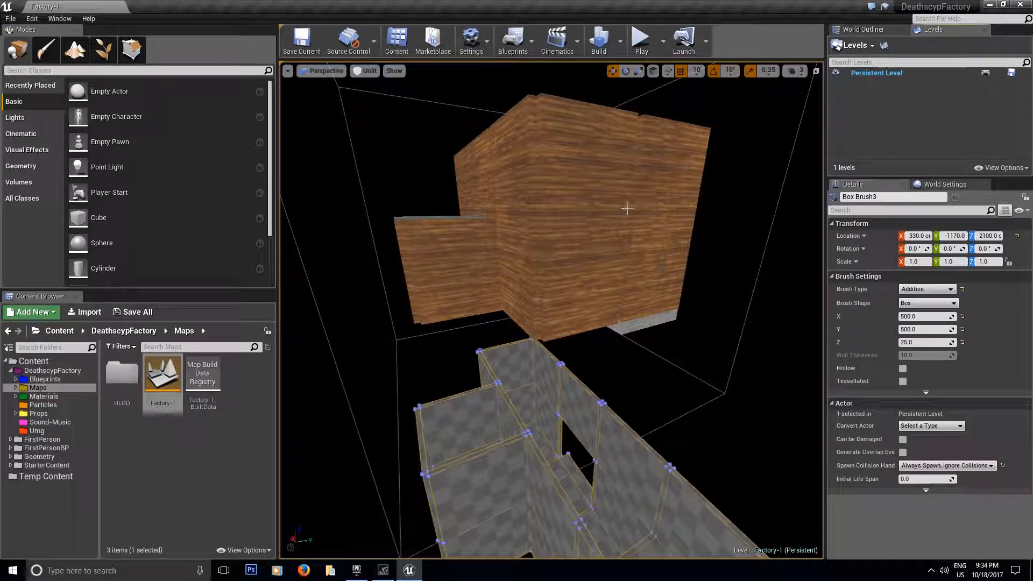
key("s")
right_click_drag(580, 425, 578, 428)
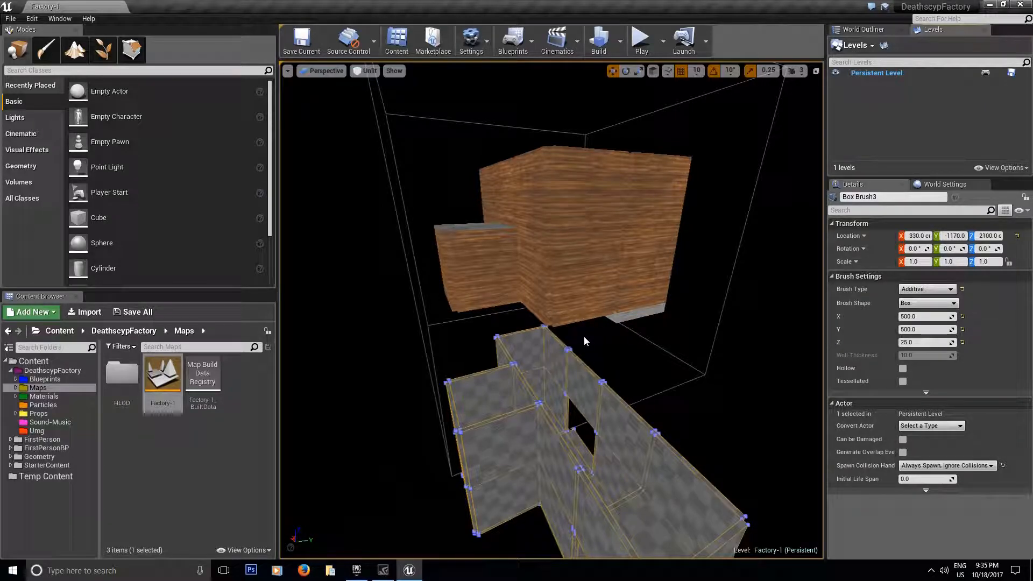
Step: Create a new level asset in the Maps folder and name it Deathscyp_Factory-Main
right_click(135, 455)
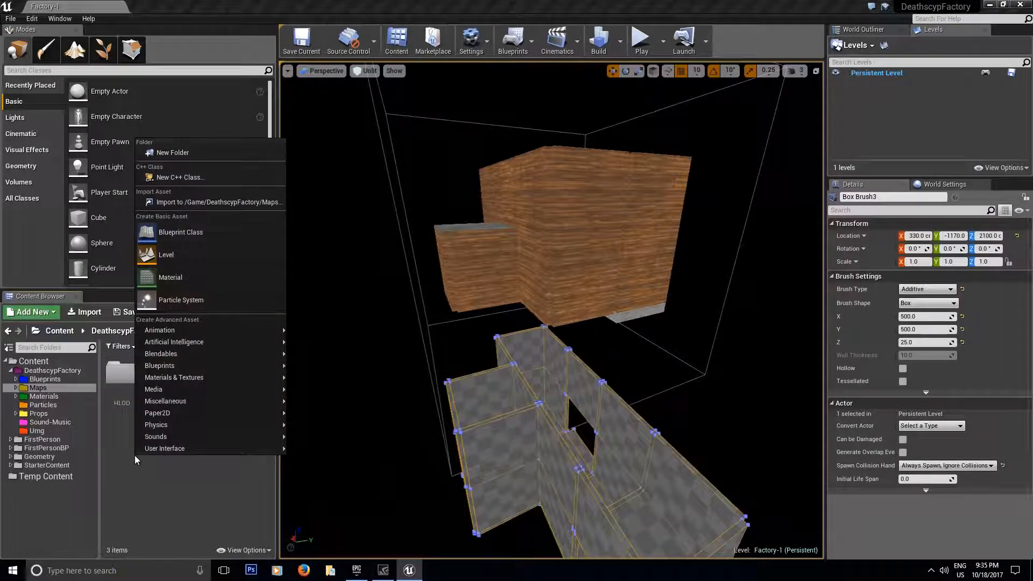
left_click(162, 257)
type("De")
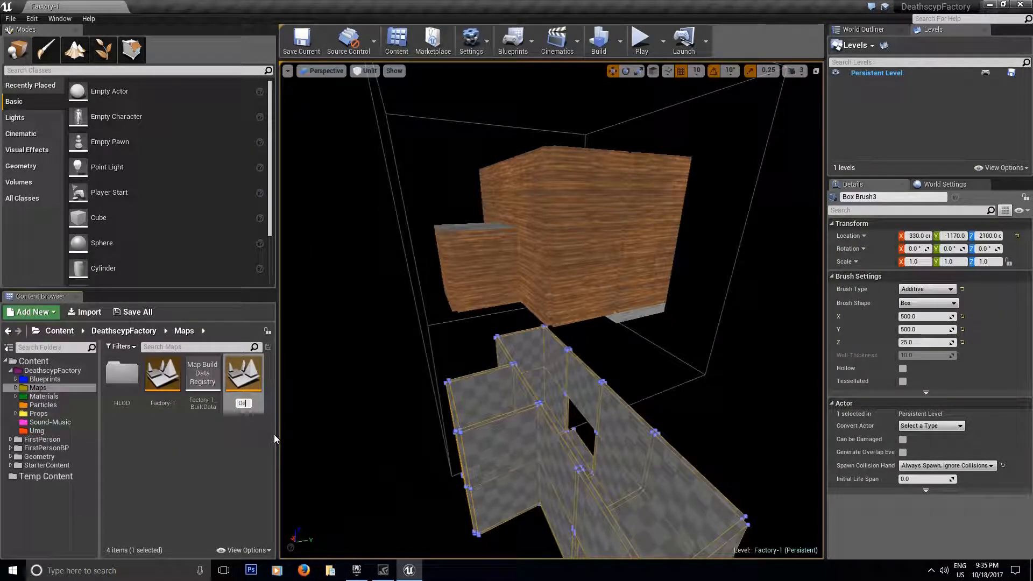
type("aht")
key("BackSpace")
key("BackSpace")
key("BackSpace")
key("BackSpace")
key("BackSpace")
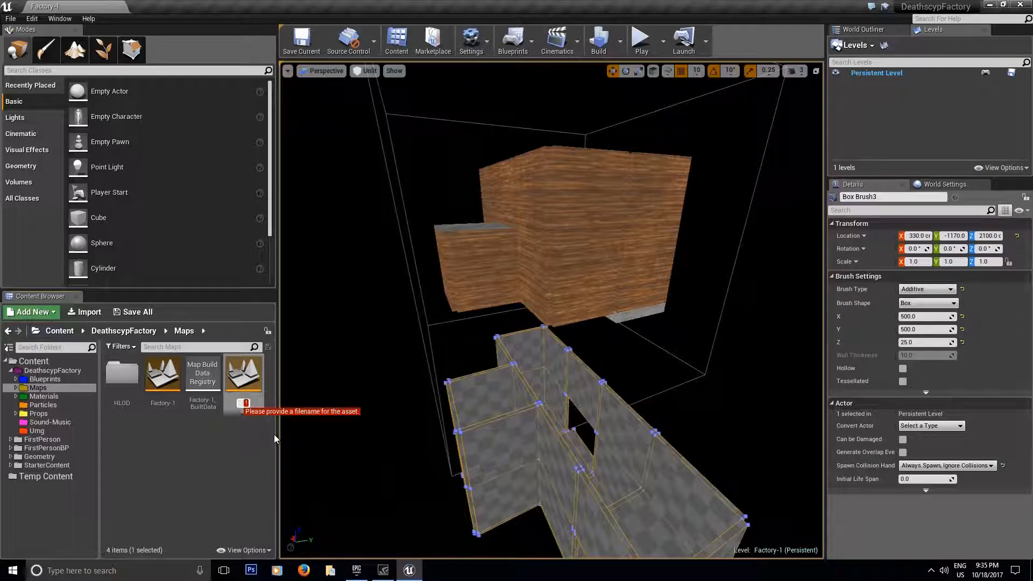
type("Deathscyp")
type("_Factory")
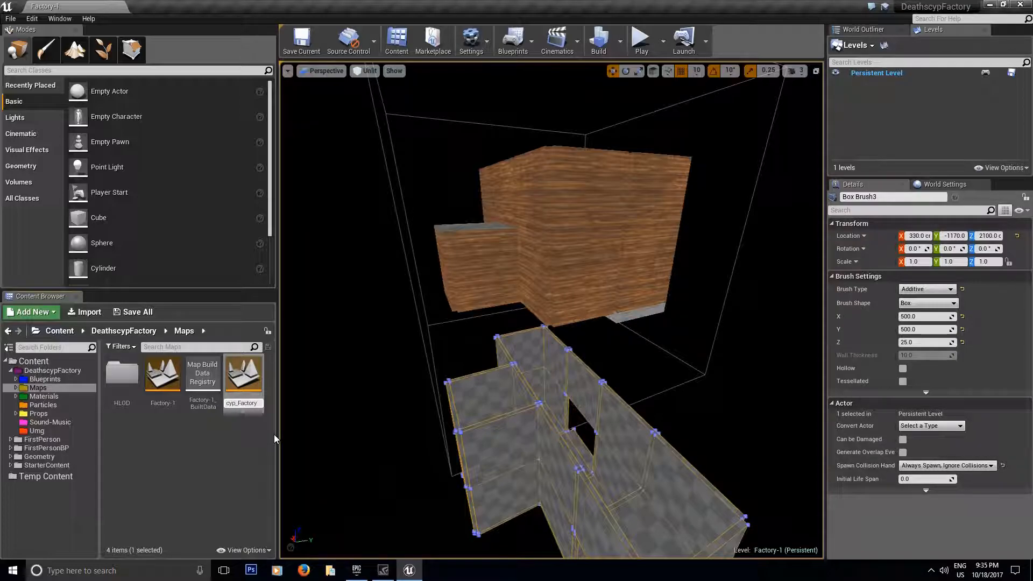
type("-Main")
key("Return")
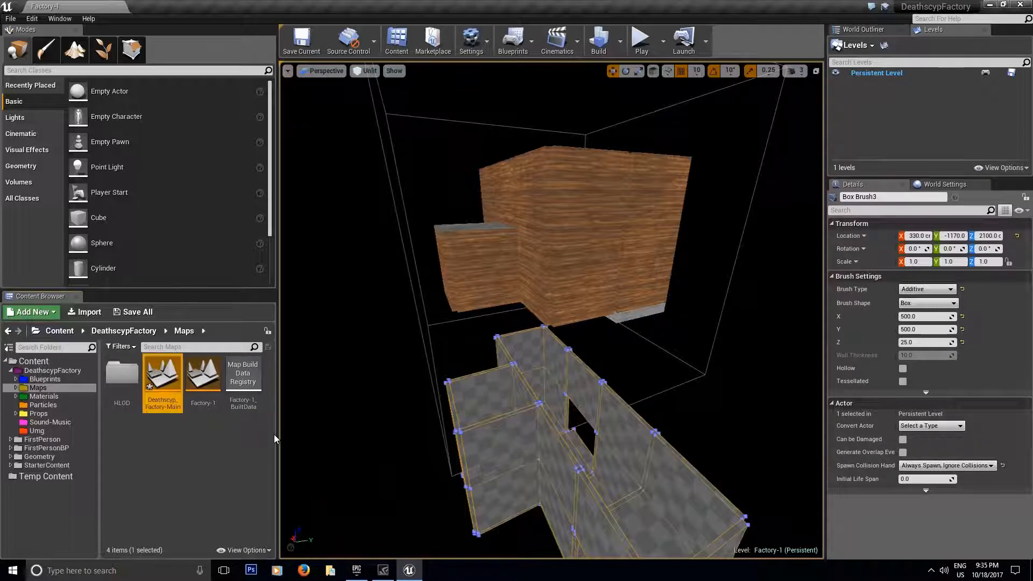
Step: Open the Deathscyp_Factory-Main level, saving pending content, and add Factory-1 to it as a sublevel
double_click(162, 361)
left_click(563, 383)
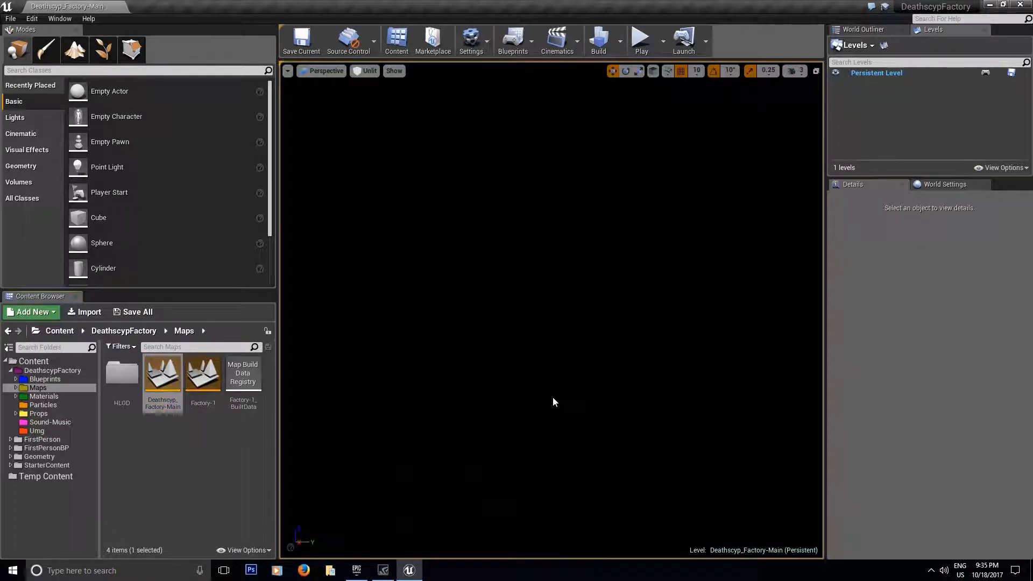
mouse_move(203, 376)
left_mouse_down()
mouse_move(821, 183)
mouse_move(873, 99)
left_mouse_up()
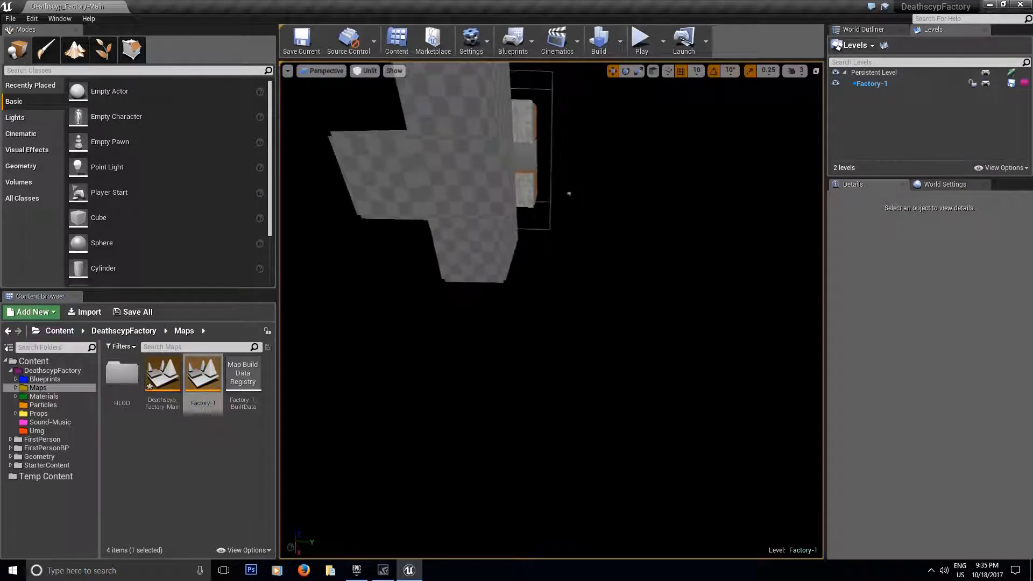
Step: Place a cube beside the checkered rooms and raise it to a Z location of 2150 cm
key("w")
mouse_move(483, 162)
right_mouse_down()
mouse_move(441, 129)
mouse_move(439, 99)
mouse_move(490, 173)
mouse_move(452, 208)
mouse_move(479, 221)
mouse_move(431, 210)
right_mouse_up()
key("s")
key("w")
key("w")
left_click_drag(96, 218, 672, 417)
right_click_drag(622, 376, 673, 409)
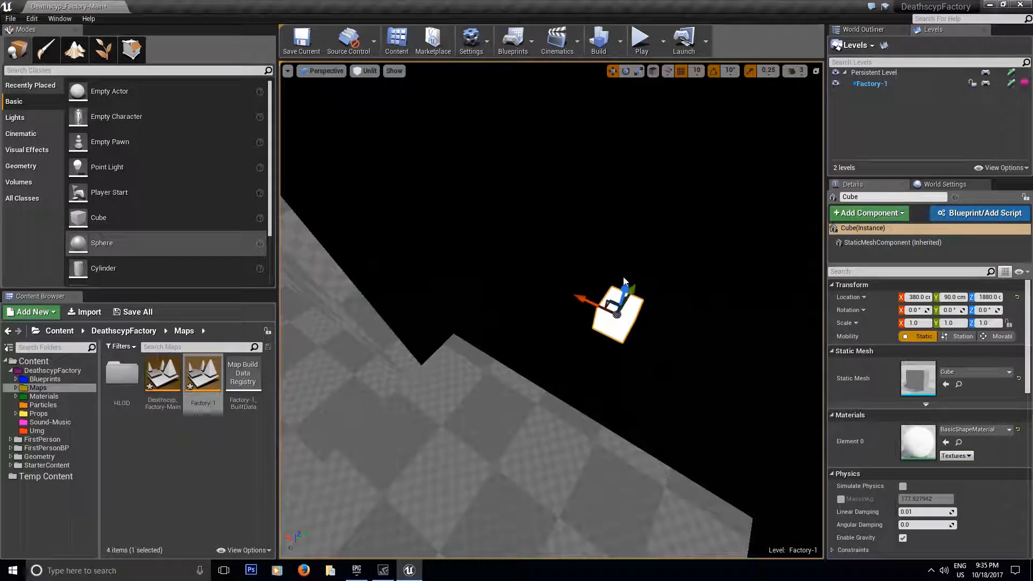
left_click_drag(626, 284, 655, 178)
key("d")
right_click_drag(655, 178, 597, 261)
Step: Scale the cube to 3.75 along X and 4.25 along Y
key("r")
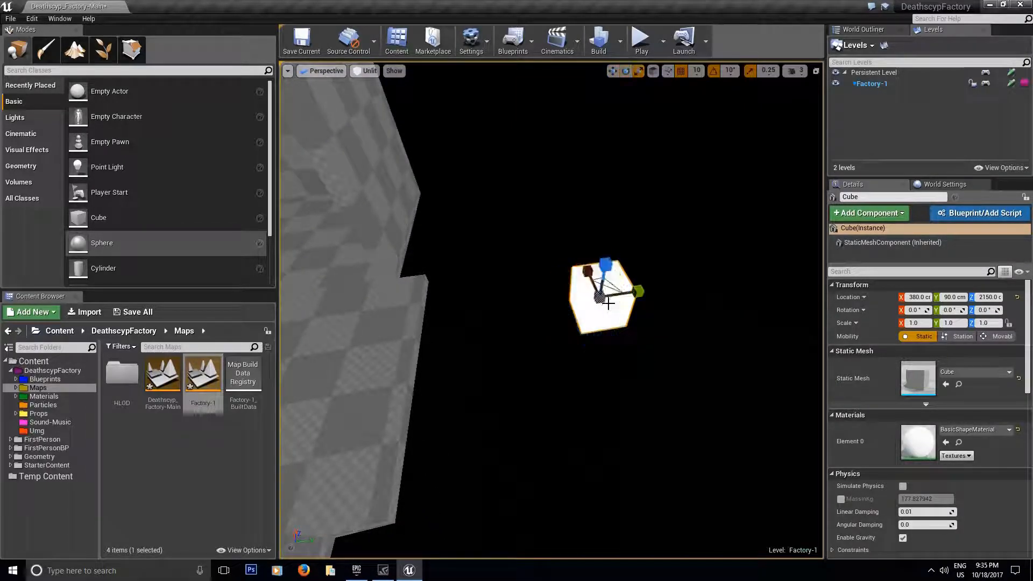
left_click_drag(588, 272, 616, 298)
right_click_drag(628, 285, 651, 285)
left_click_drag(586, 281, 657, 257)
Step: Move the cube into the checkered doorway at X 330, Y 60, Z 2090 cm and save all modified levels
mouse_move(524, 325)
right_mouse_down()
mouse_move(484, 377)
mouse_move(523, 325)
right_mouse_up()
key("w")
left_click_drag(577, 304, 564, 378)
mouse_move(563, 378)
right_mouse_down()
mouse_move(484, 409)
mouse_move(527, 371)
mouse_move(514, 366)
mouse_move(619, 379)
mouse_move(608, 409)
mouse_move(561, 383)
right_mouse_up()
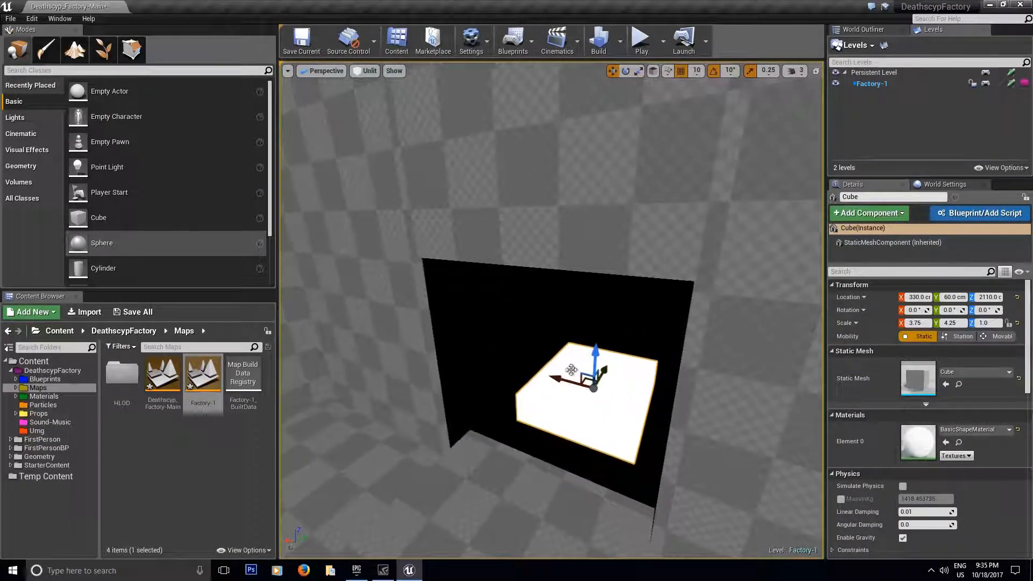
left_click_drag(592, 371, 592, 380)
right_click_drag(593, 381, 730, 329)
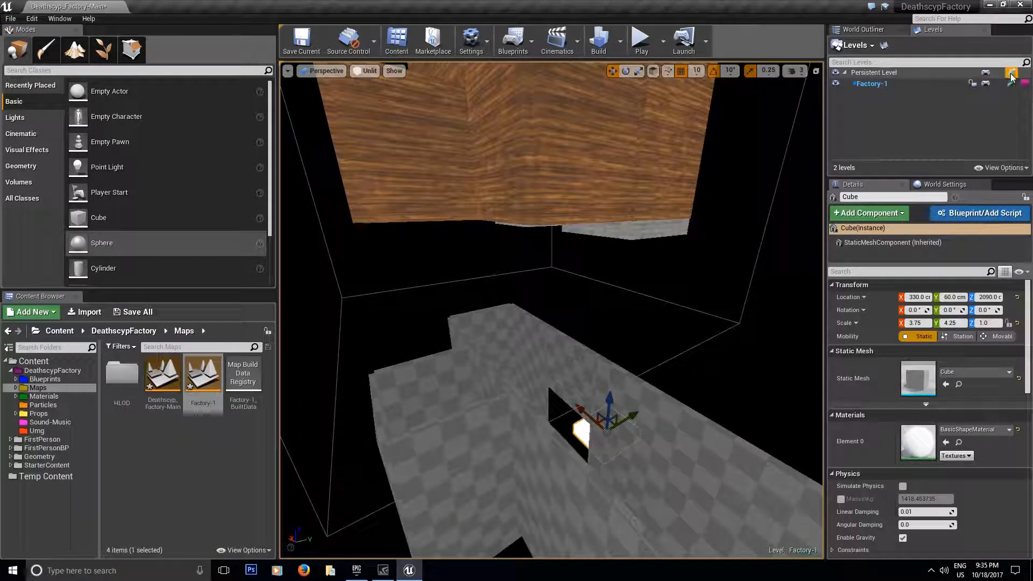
left_click(150, 312)
left_click(618, 385)
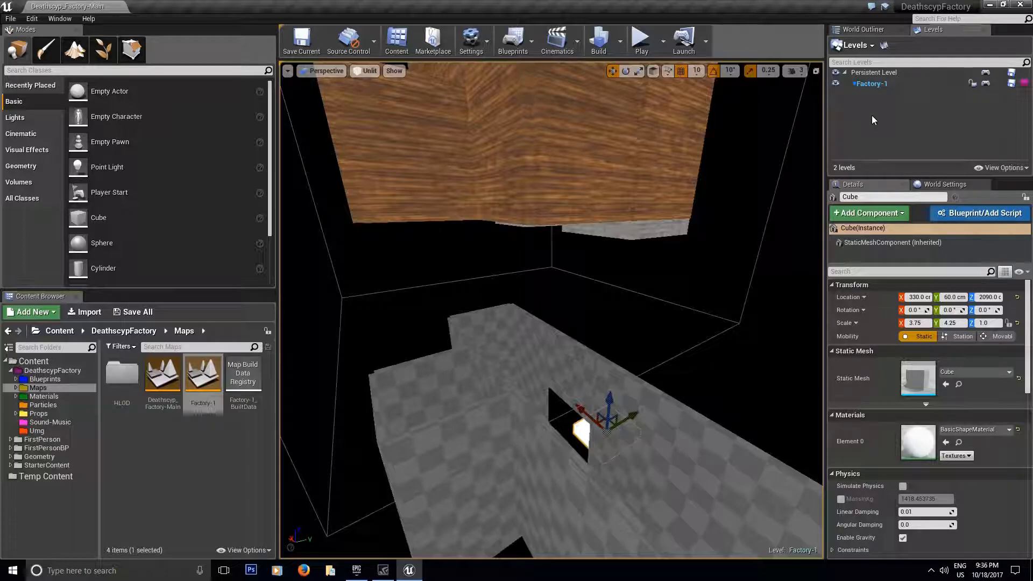
Step: Create a new sublevel named Factory-2-1 in the Maps folder and save the Deathscyp_Factory-Main level
left_click(873, 47)
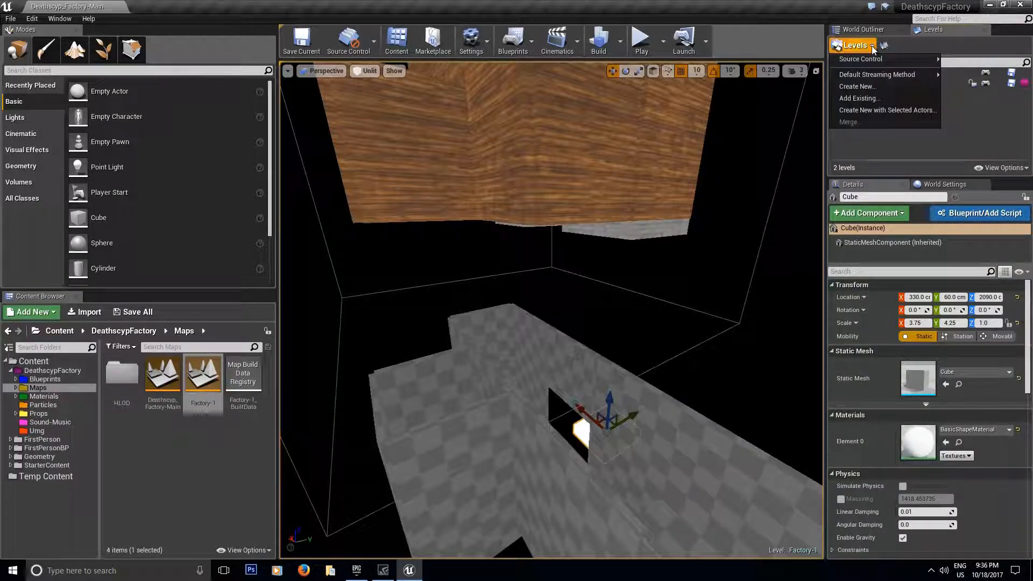
left_click(863, 87)
type("Factory")
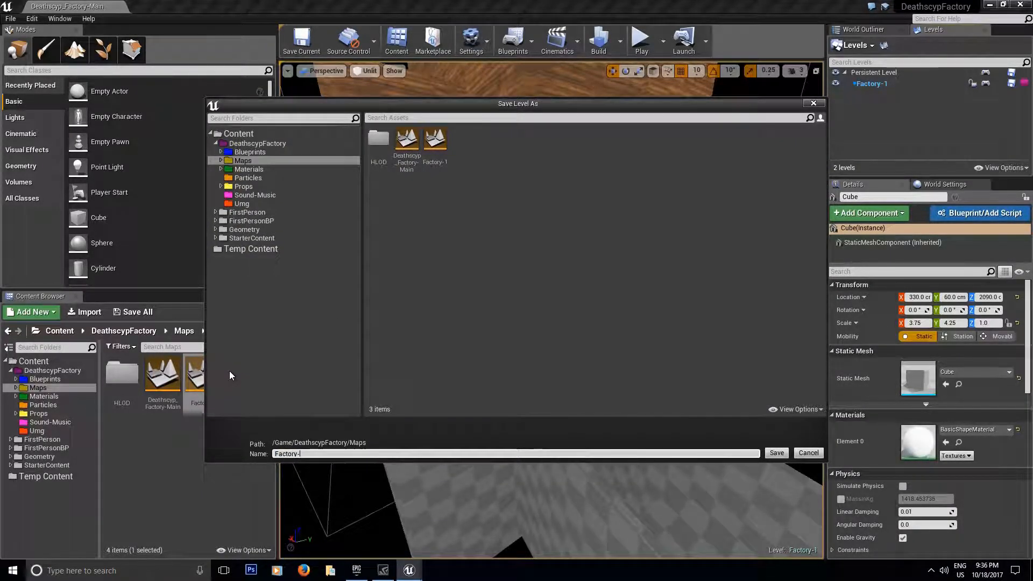
type("-2-1")
key("Return")
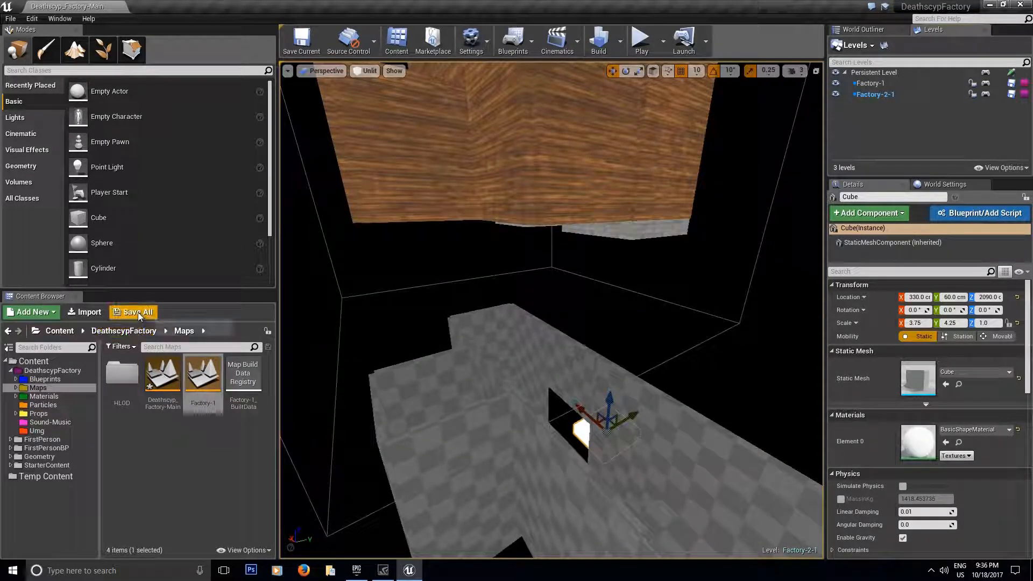
left_click(142, 315)
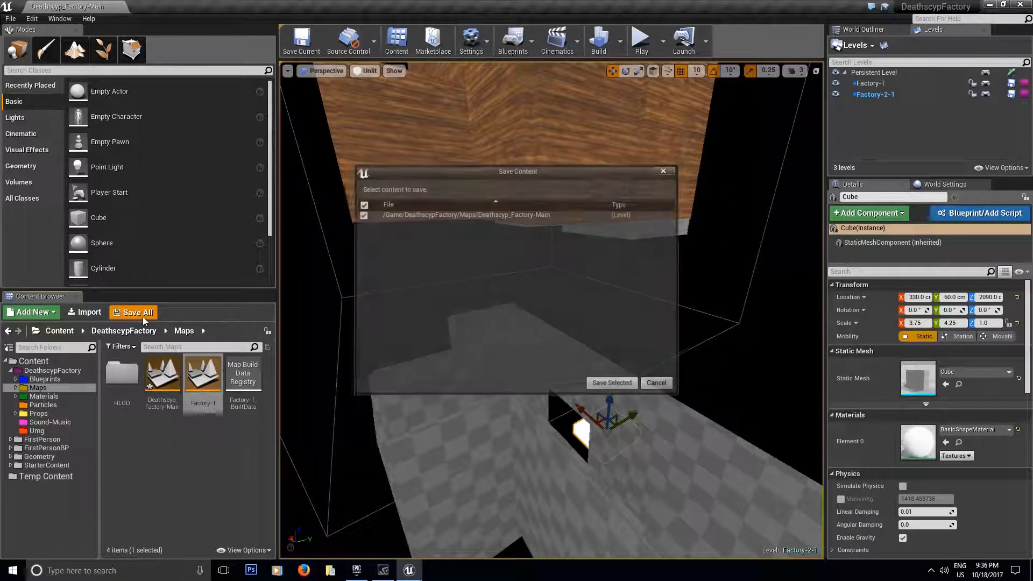
left_click(612, 383)
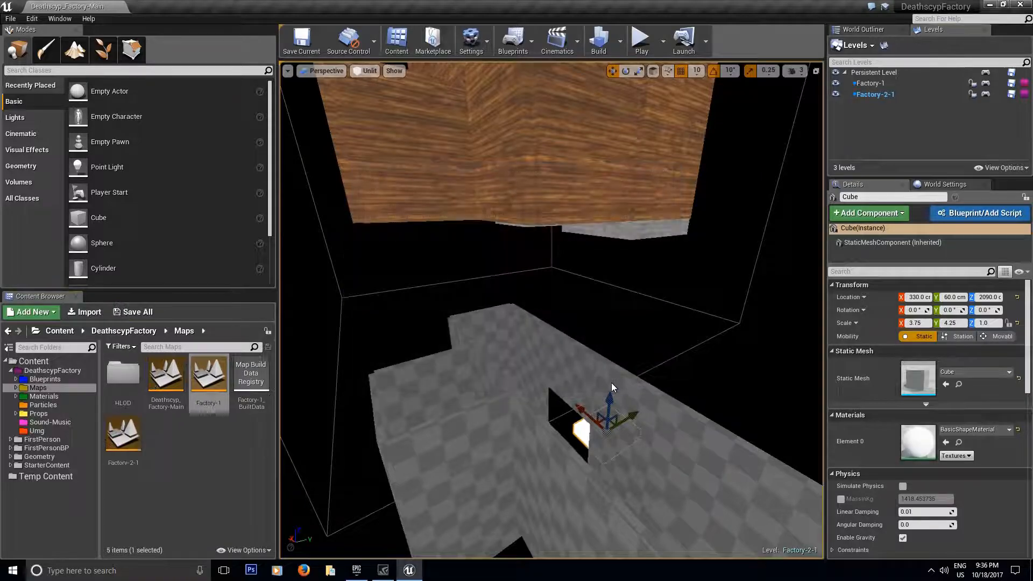
Step: Create a new sublevel named Factory-2-2 in the Maps folder and save the Deathscyp_Factory-Main level
left_click(858, 46)
left_click(876, 86)
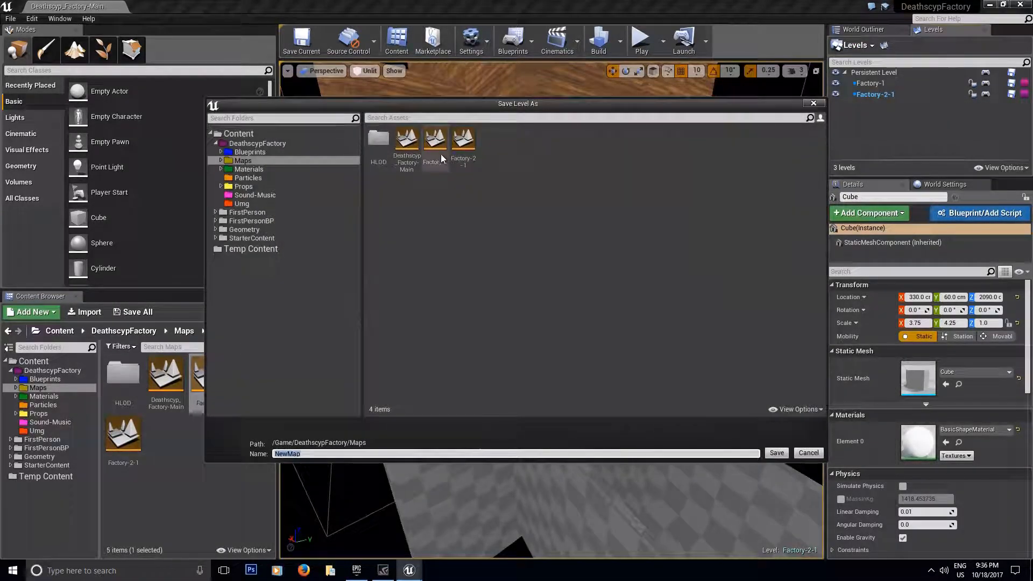
type("Facto")
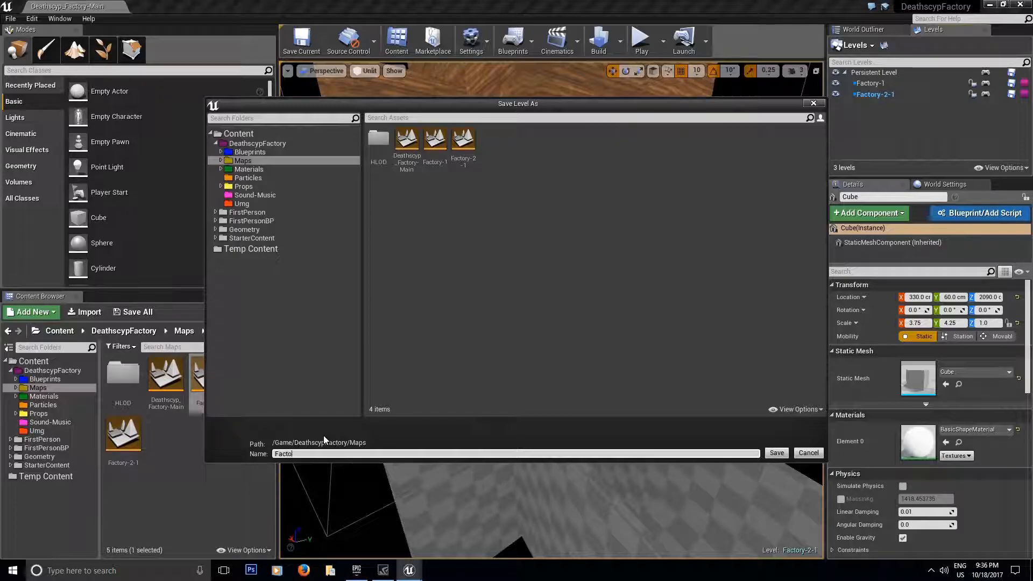
type("ry-")
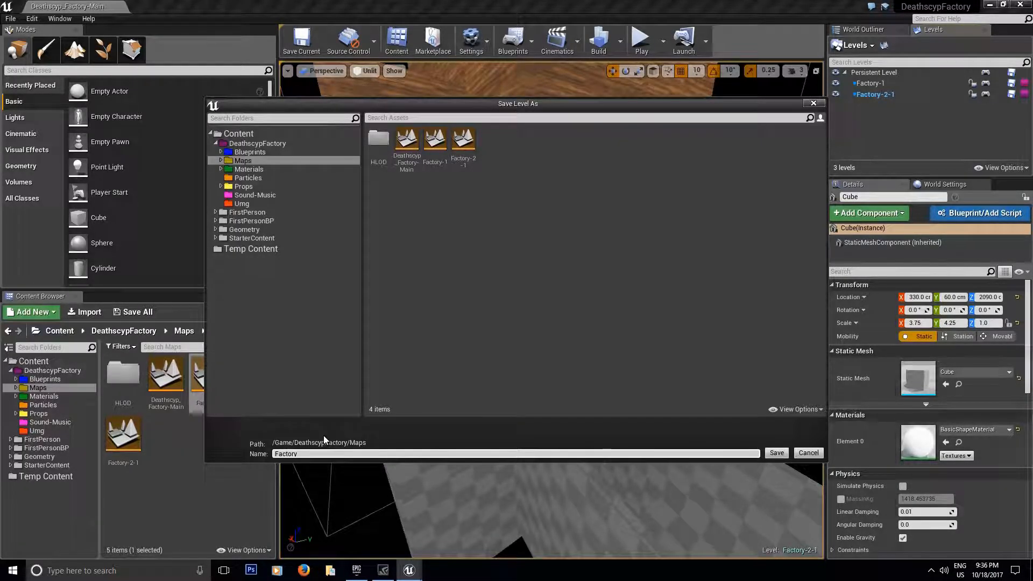
type("2-2")
left_click(777, 453)
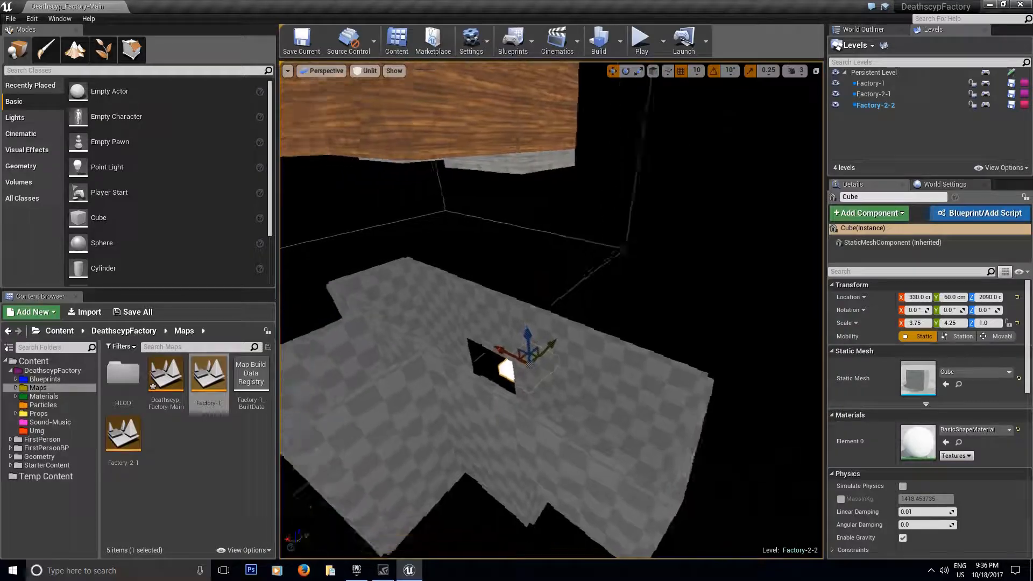
left_click(133, 312)
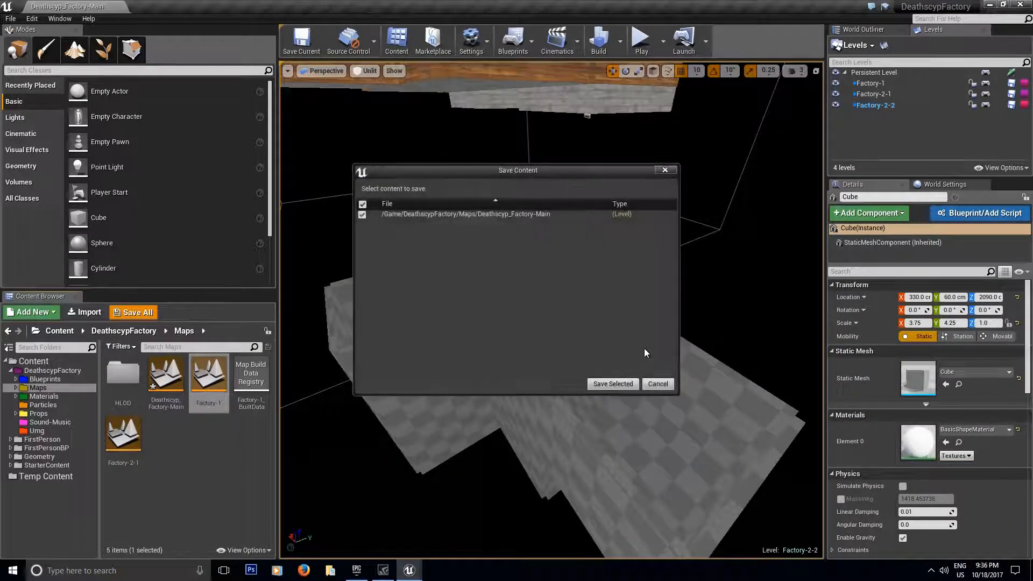
left_click(618, 385)
Step: Make Factory-2-1 the current level and move the end box brush of the checkered rooms into it
mouse_move(586, 322)
right_mouse_down()
mouse_move(613, 323)
mouse_move(554, 269)
mouse_move(586, 321)
right_mouse_up()
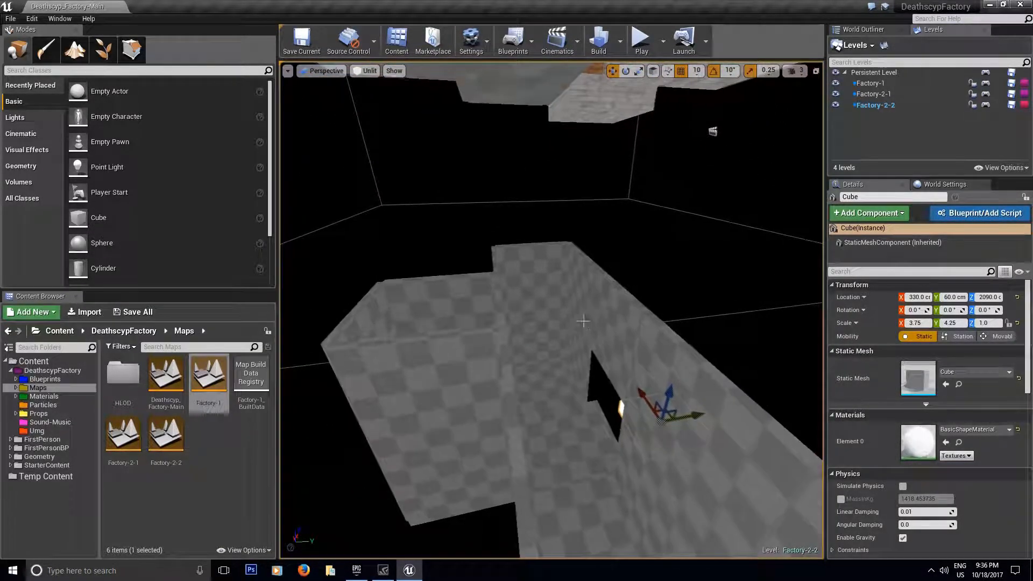
left_click(566, 294)
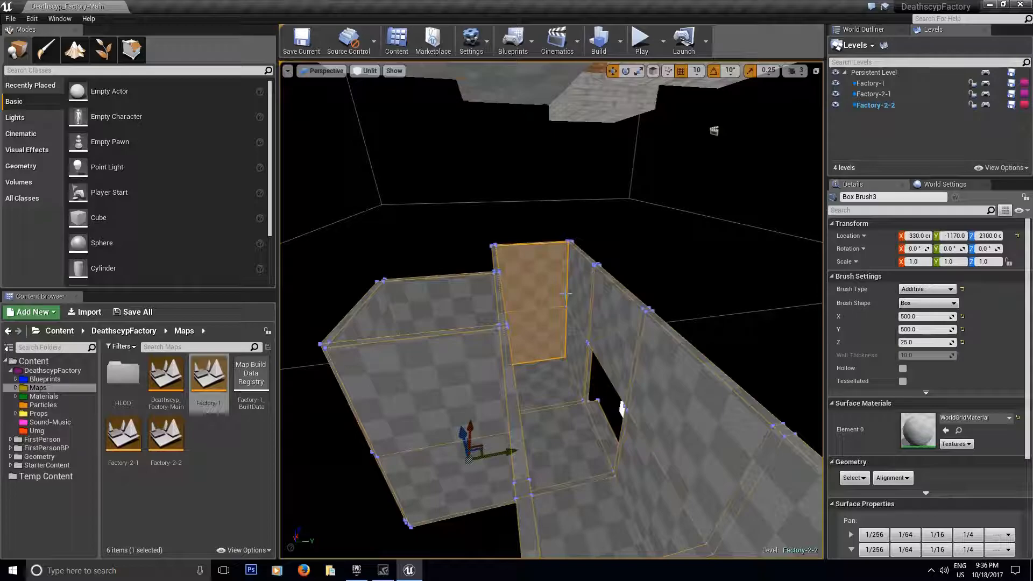
double_click(877, 95)
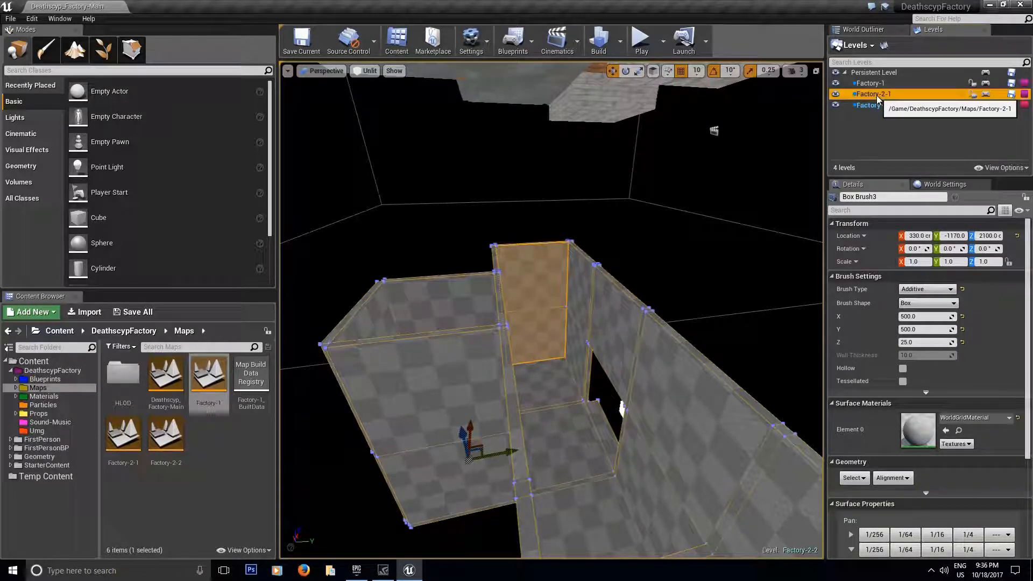
right_click(874, 96)
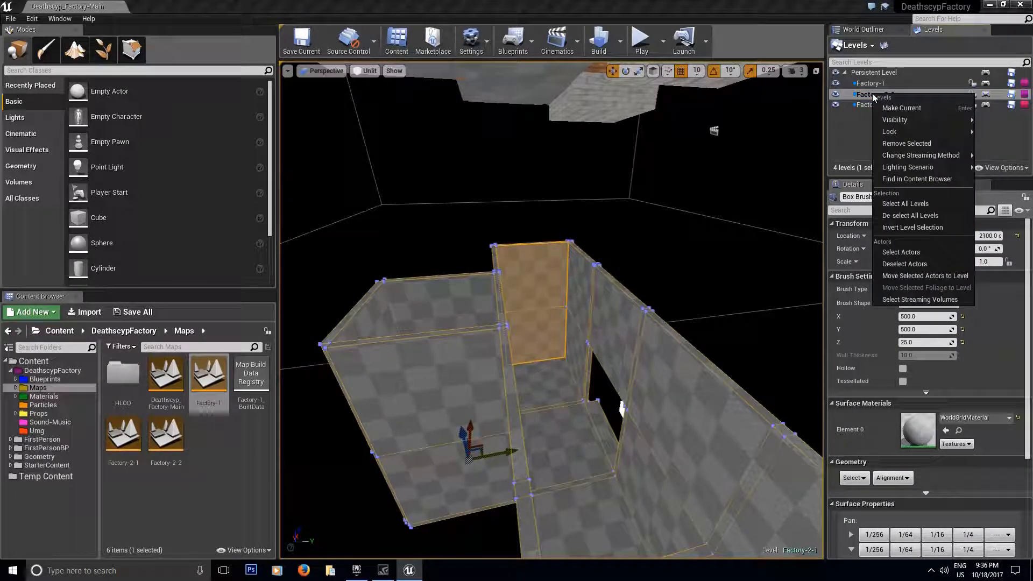
left_click(923, 275)
right_click_drag(812, 121, 807, 108)
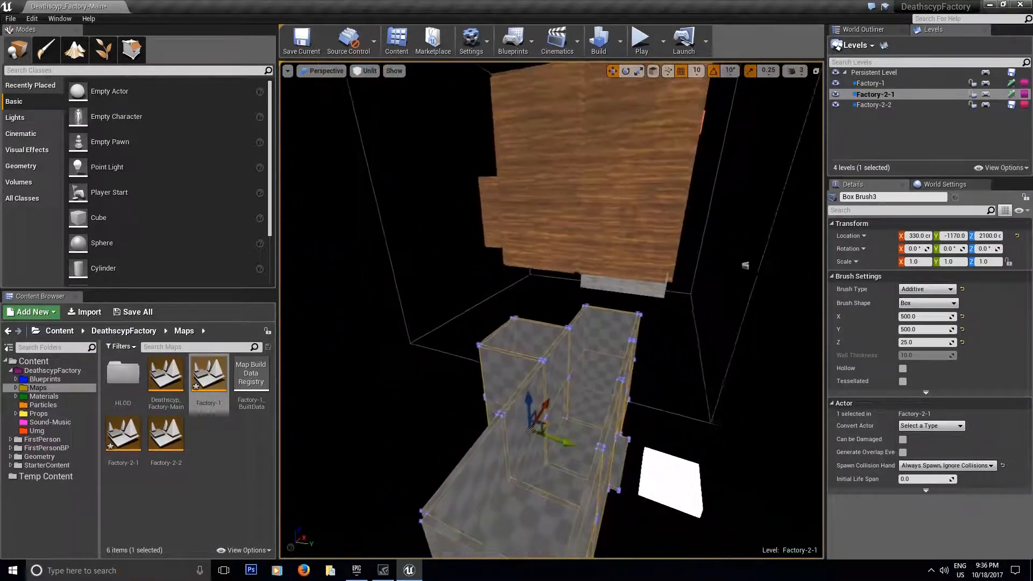
Step: Toggle the visibility of Factory-2-1 and Factory-1 off and on to check which geometry each level contains
left_click(836, 95)
left_click(836, 96)
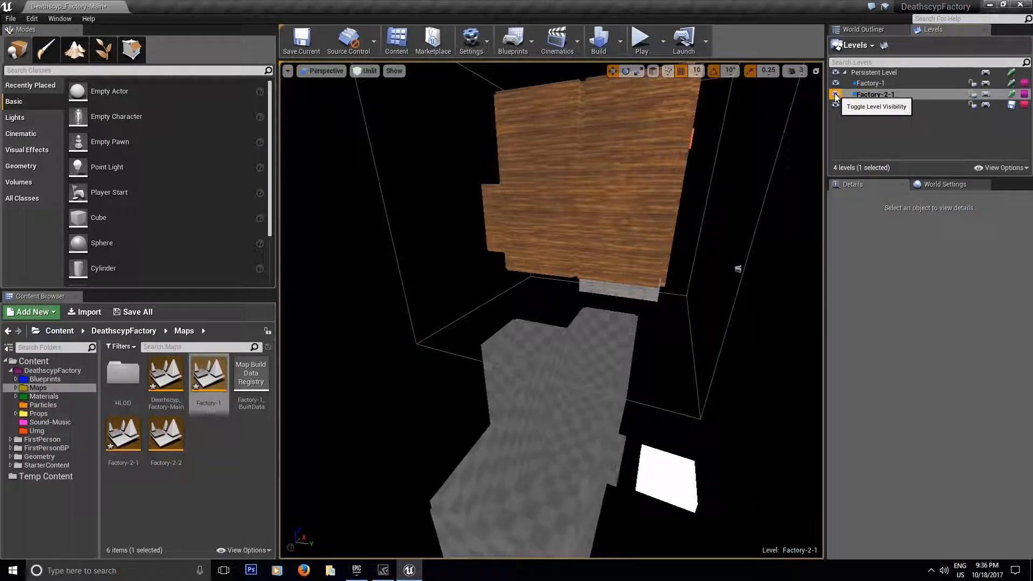
left_click(836, 95)
left_click(835, 95)
right_click_drag(747, 215, 753, 240)
key("w")
right_click_drag(686, 312, 712, 192)
left_click(837, 84)
left_click(838, 84)
Step: Make Factory-2-2 current, move the white cube into it, and save all modified levels
key("w")
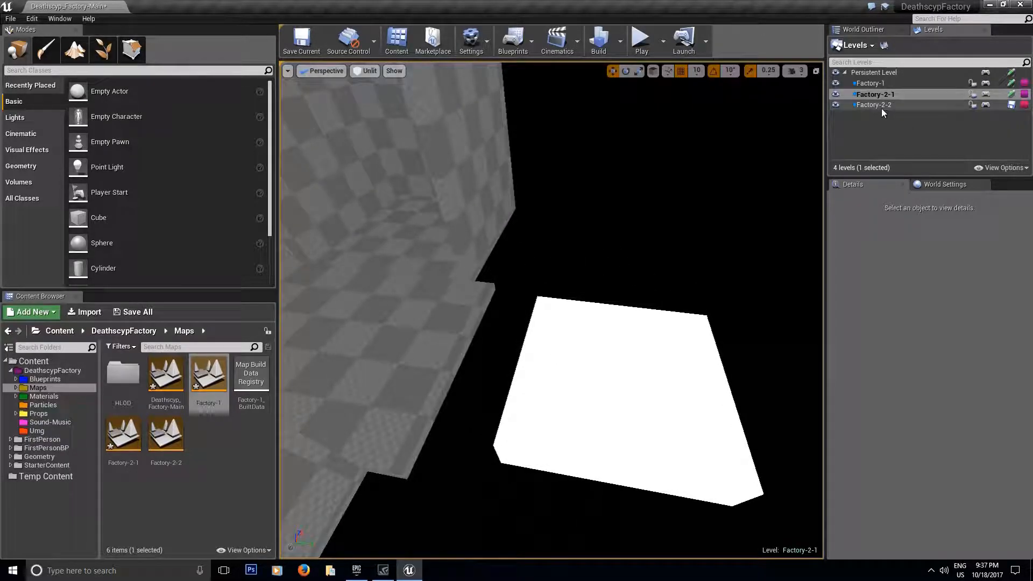
double_click(874, 105)
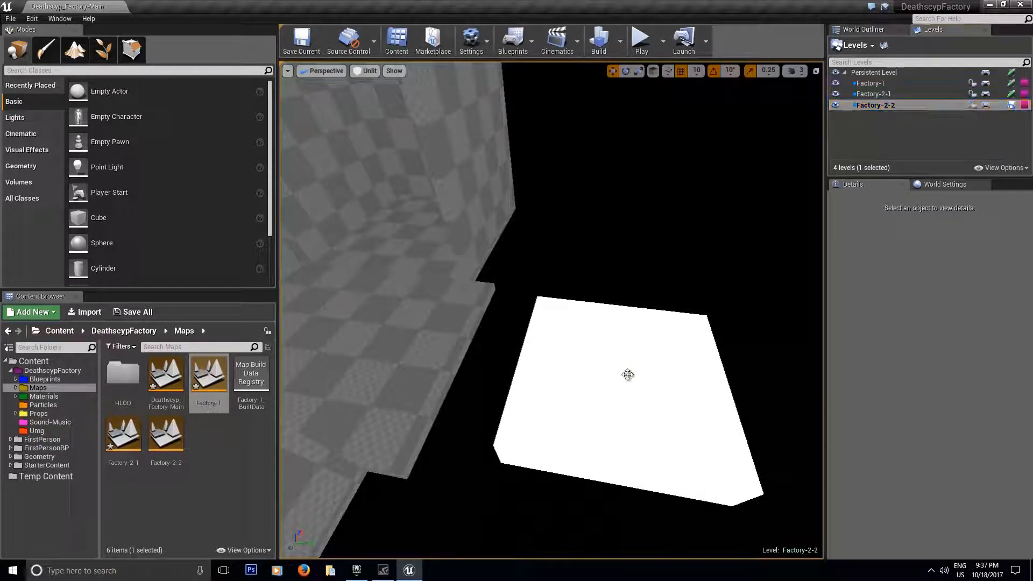
left_click(658, 361)
right_click(876, 108)
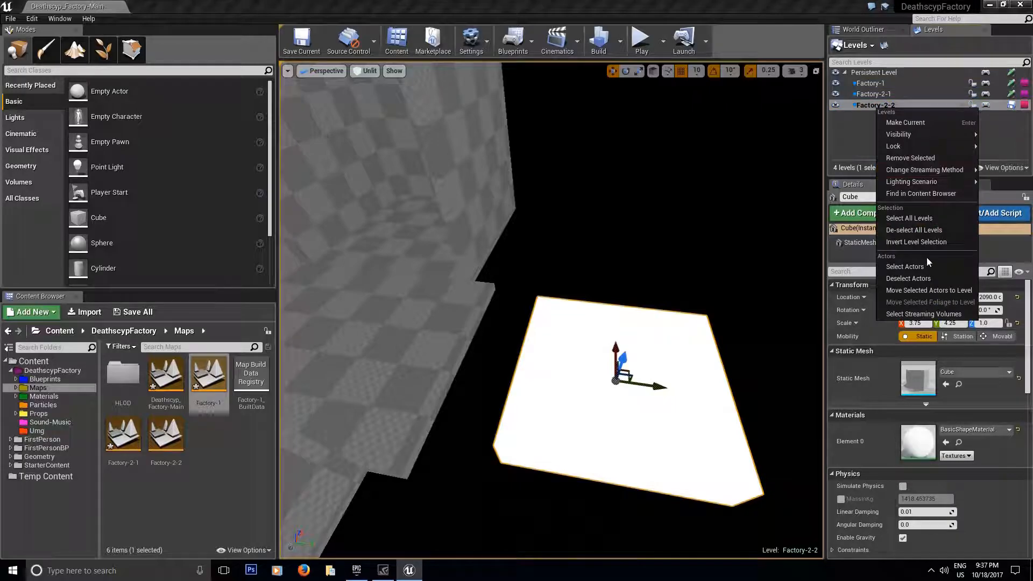
left_click(923, 290)
right_click_drag(700, 323, 430, 207)
left_click(134, 312)
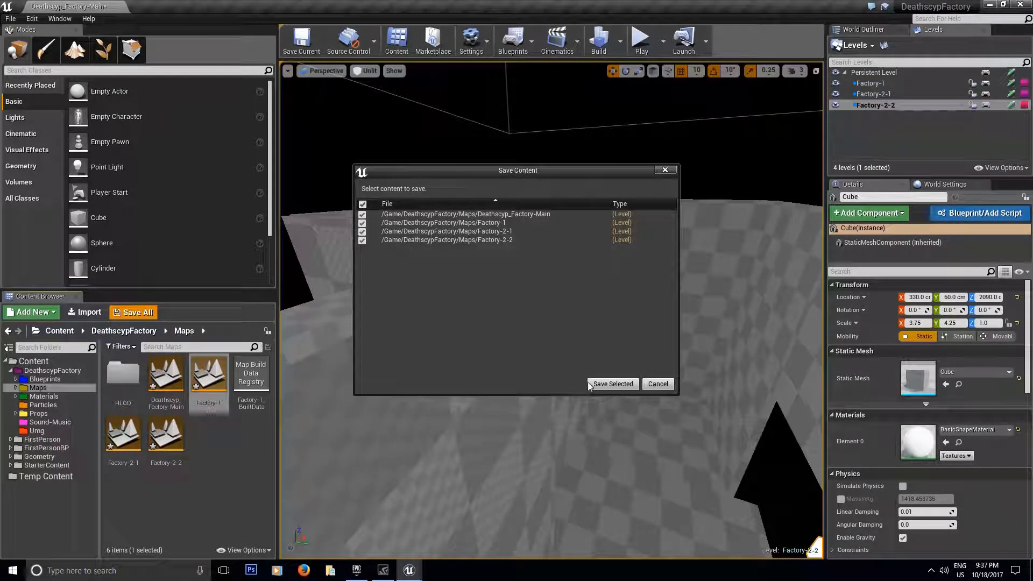
left_click(602, 382)
right_click_drag(582, 346, 366, 285)
right_click_drag(521, 344, 579, 369)
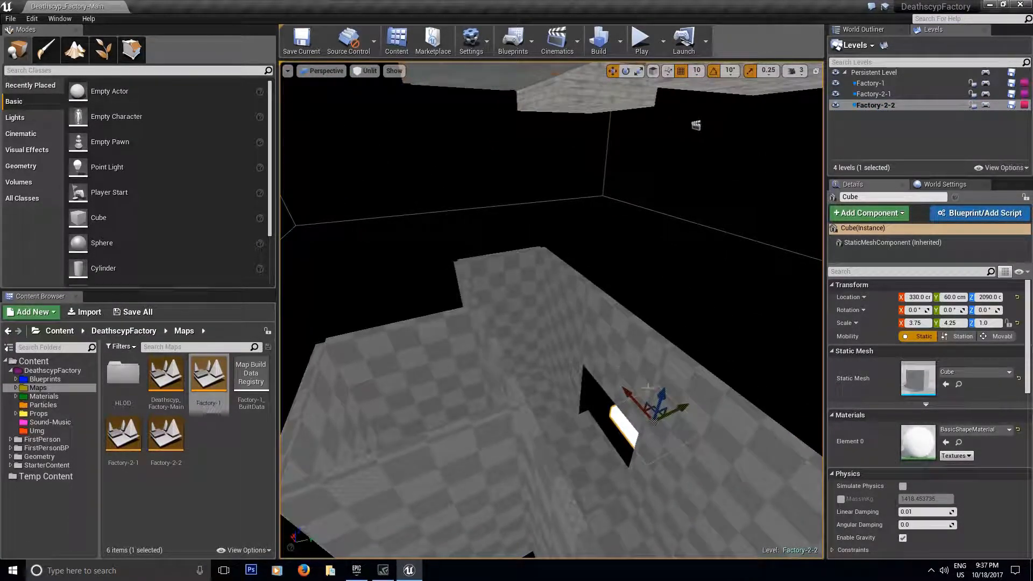
right_click_drag(650, 381, 587, 413)
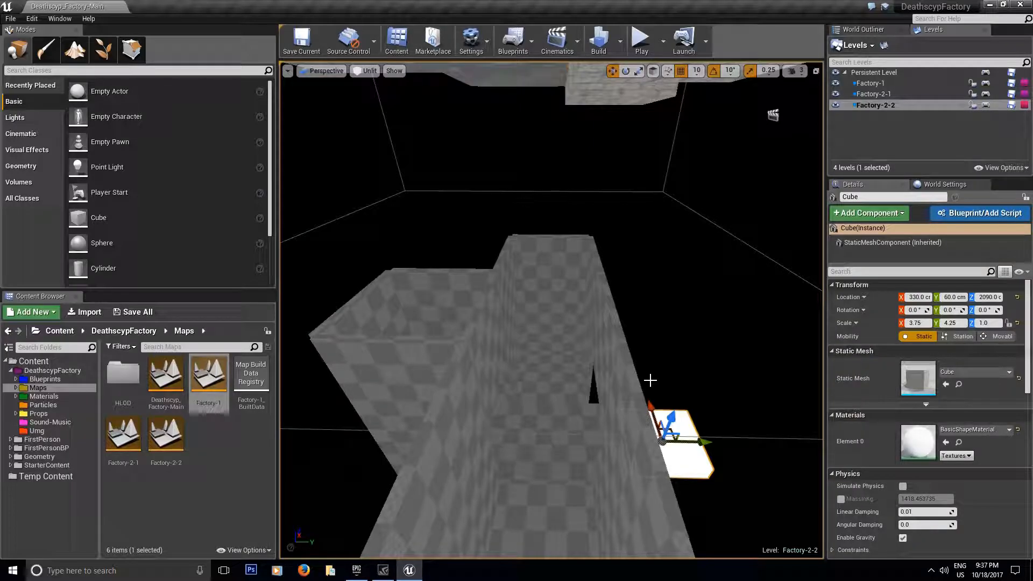
key("w")
mouse_move(638, 375)
right_mouse_down()
mouse_move(598, 375)
mouse_move(646, 375)
mouse_move(597, 409)
mouse_move(587, 377)
mouse_move(597, 302)
mouse_move(619, 398)
mouse_move(619, 344)
mouse_move(628, 367)
right_mouse_up()
key("s")
key("s")
key("w")
key("s")
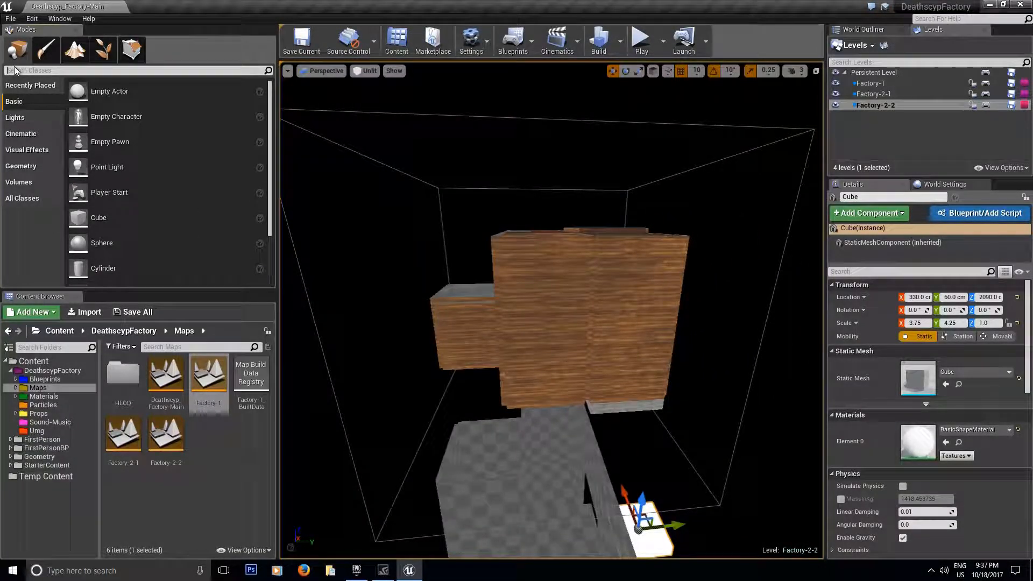
Step: Place a Level Streaming Volume over the wooden rooms at X 330, Y -760, Z 4540 cm
left_click(24, 70)
type("Streaming")
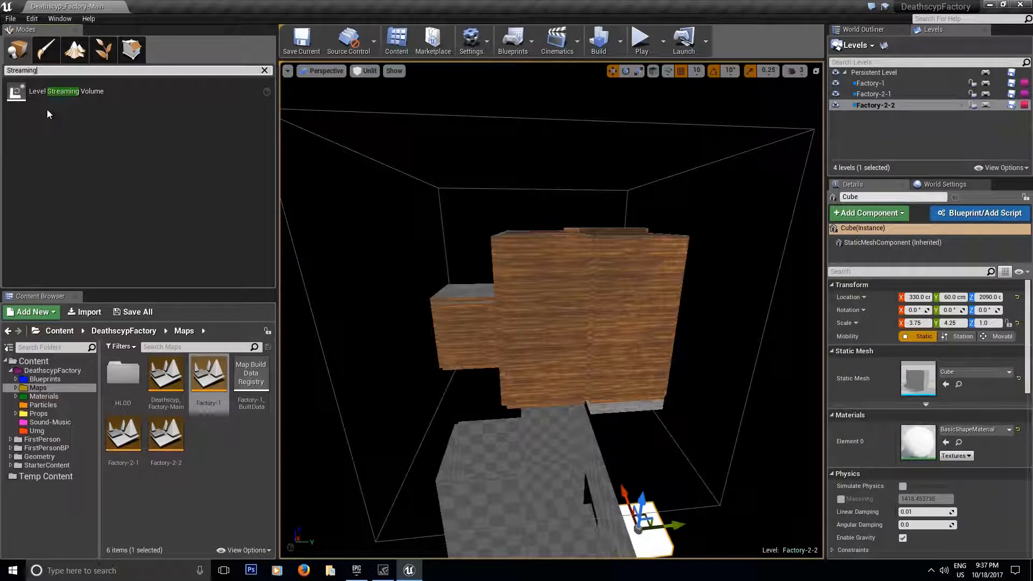
left_click_drag(48, 93, 554, 245)
right_click_drag(554, 245, 532, 311)
mouse_move(549, 325)
left_mouse_down()
mouse_move(417, 302)
mouse_move(428, 311)
left_mouse_up()
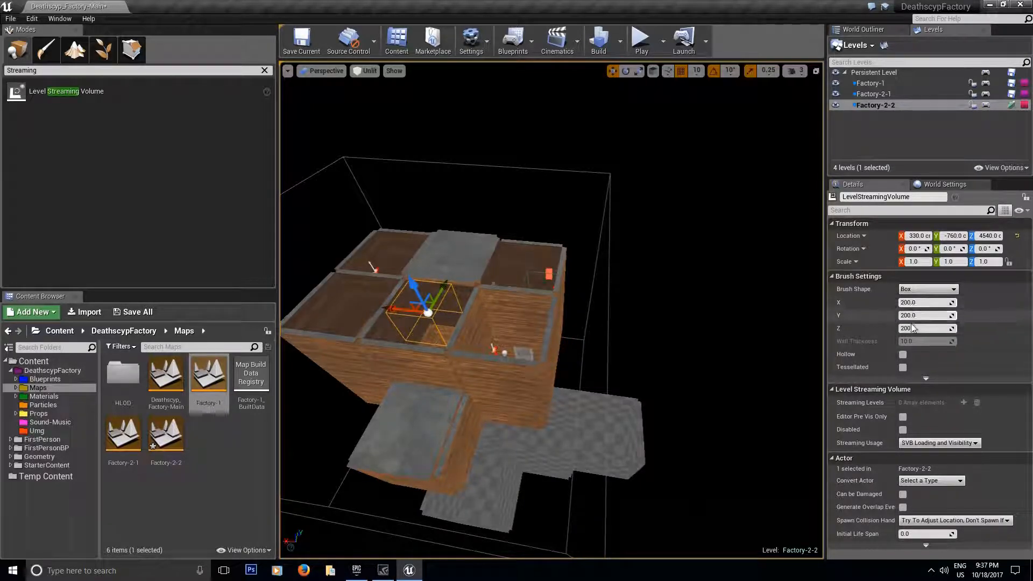
Step: Set the streaming volume's brush size to 1200 in X, 1200 in Y and 1000 in Z
left_click(915, 303)
type("1200")
left_click(923, 316)
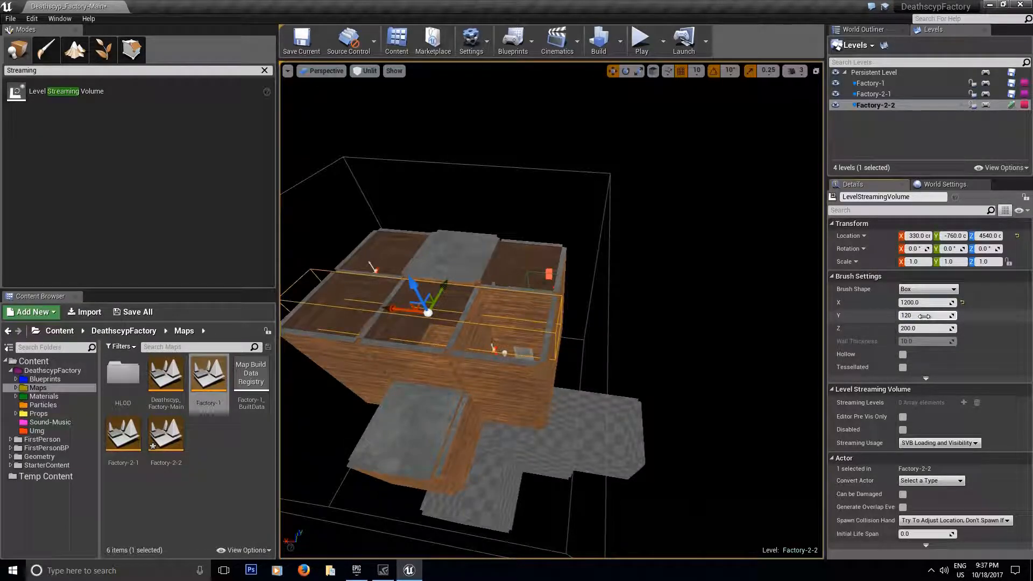
type("1200")
key("Return")
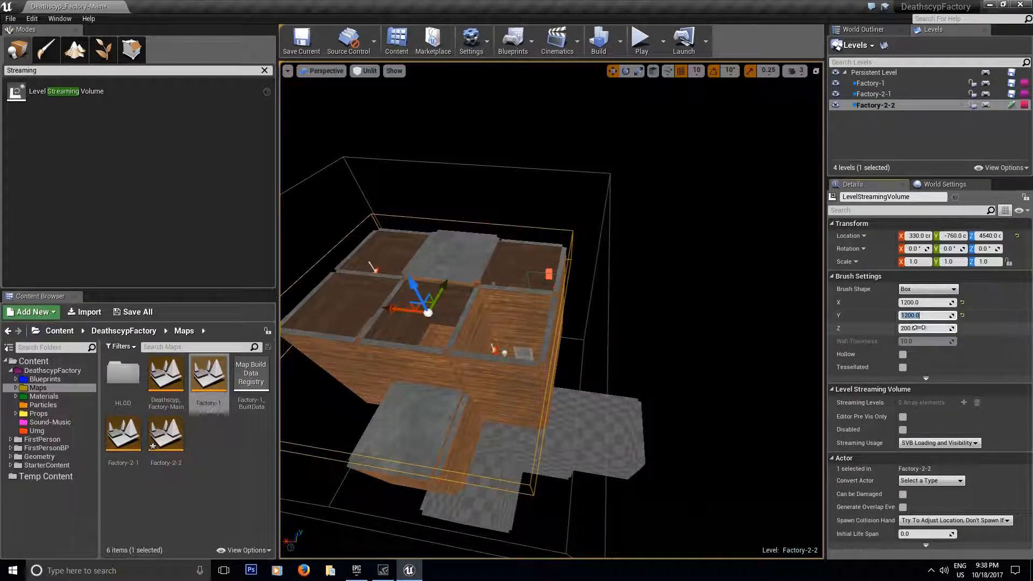
key("Return")
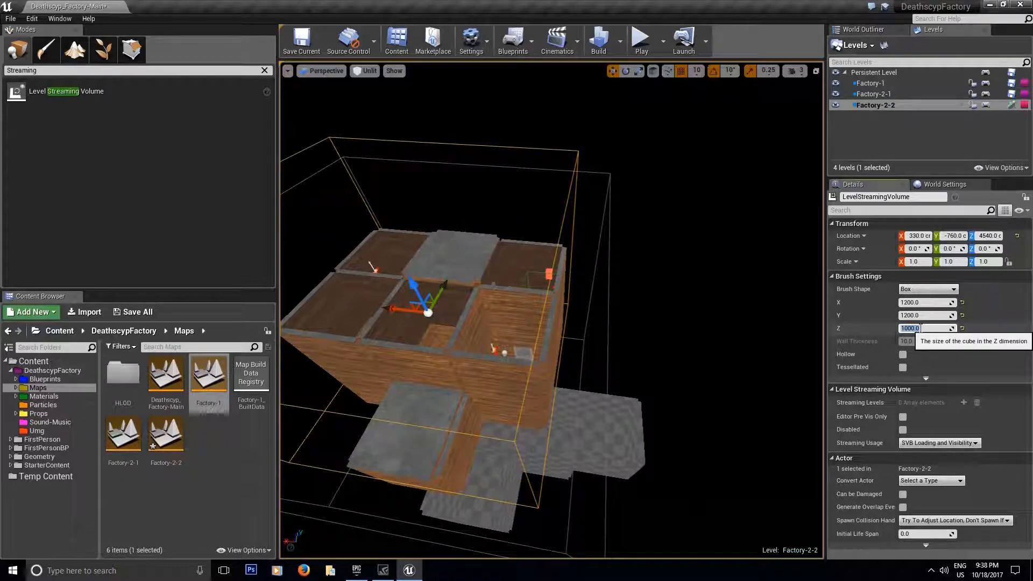
Step: Lower the streaming volume to a Z location of 4280 cm so it encloses the wooden rooms
right_click_drag(551, 310, 560, 192)
left_click_drag(538, 200, 540, 245)
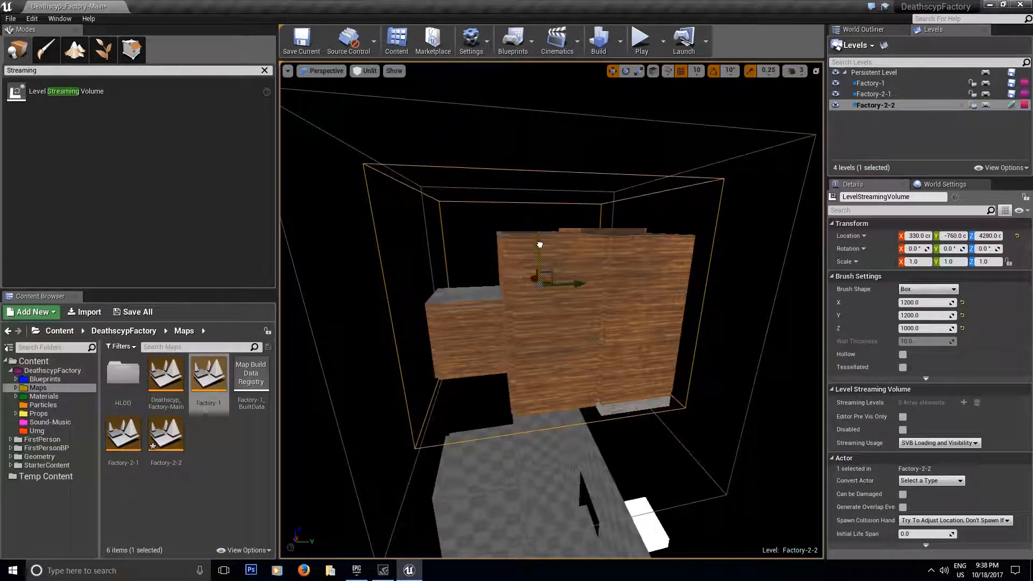
right_click_drag(539, 244, 522, 226)
key("w")
key("s")
right_click_drag(613, 269, 649, 237)
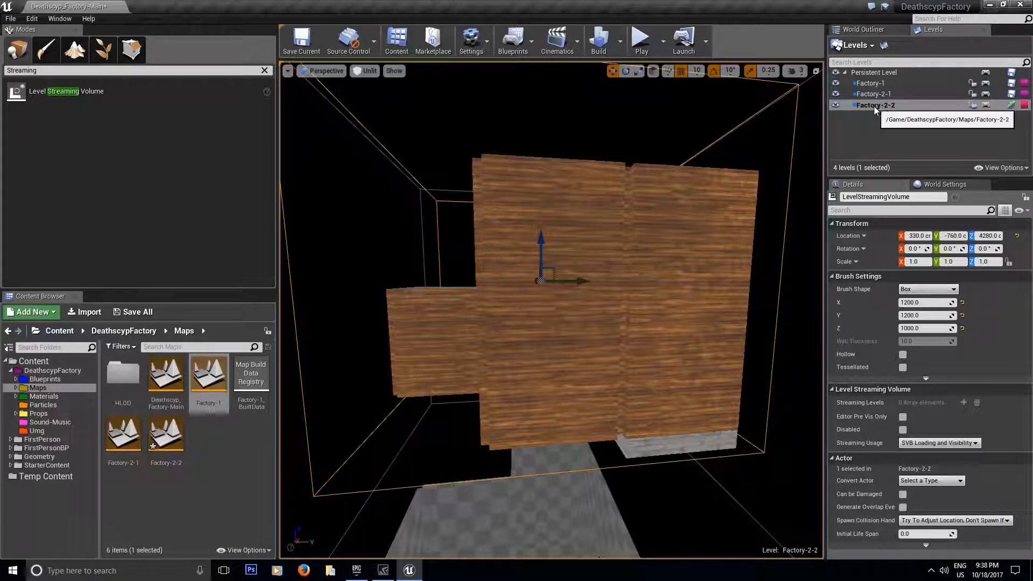
Step: Add a streaming volume entry to the Factory-1 level details and try to assign LevelStreamingVolume to it
left_click(883, 46)
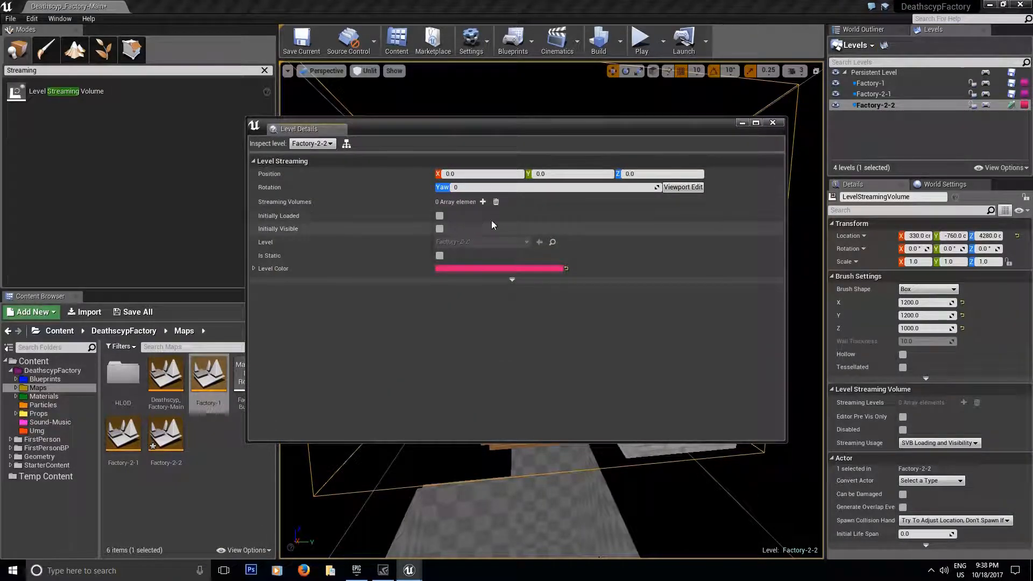
left_click(330, 143)
left_click(324, 167)
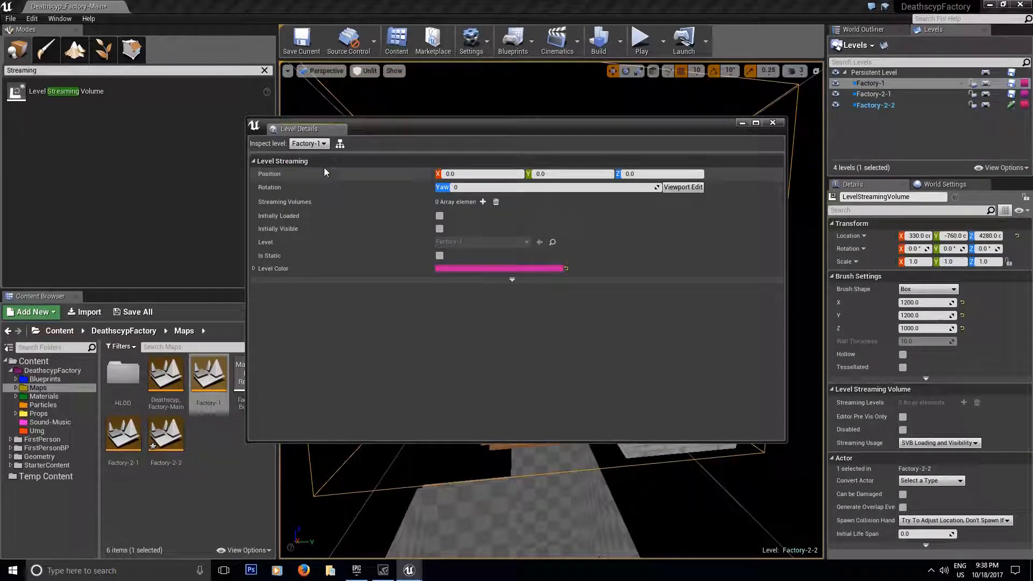
left_click(483, 202)
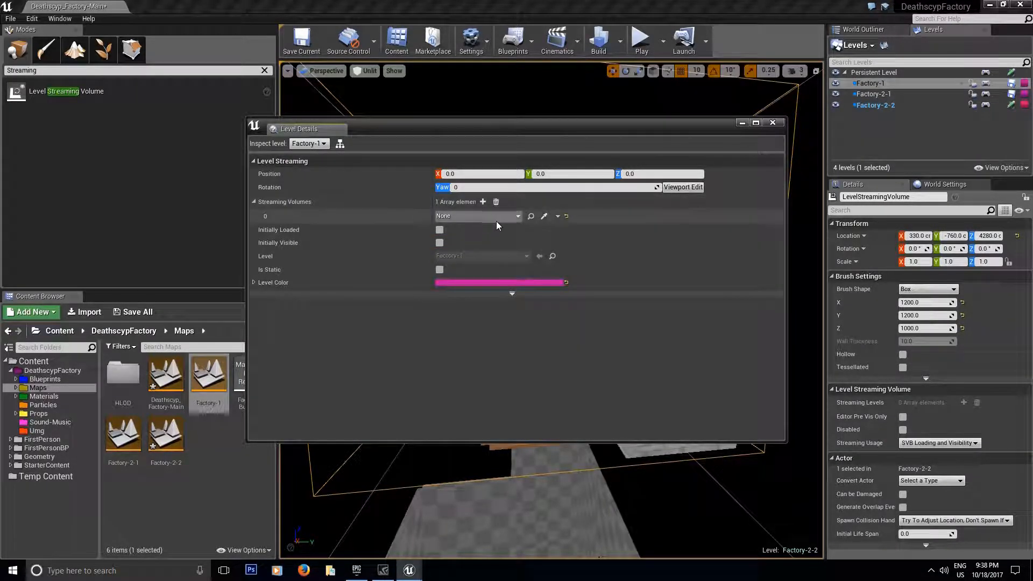
left_click(497, 218)
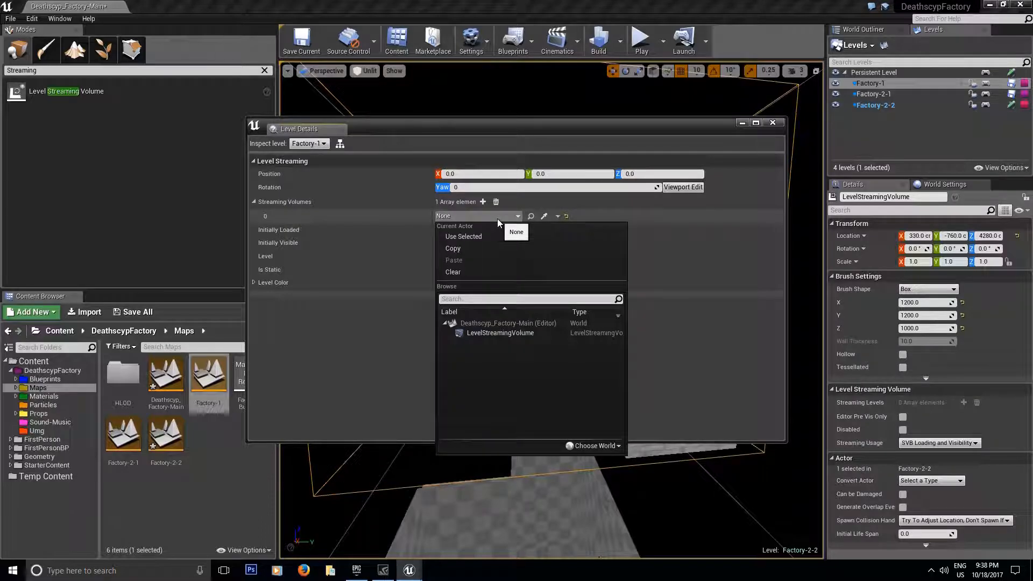
left_click(484, 333)
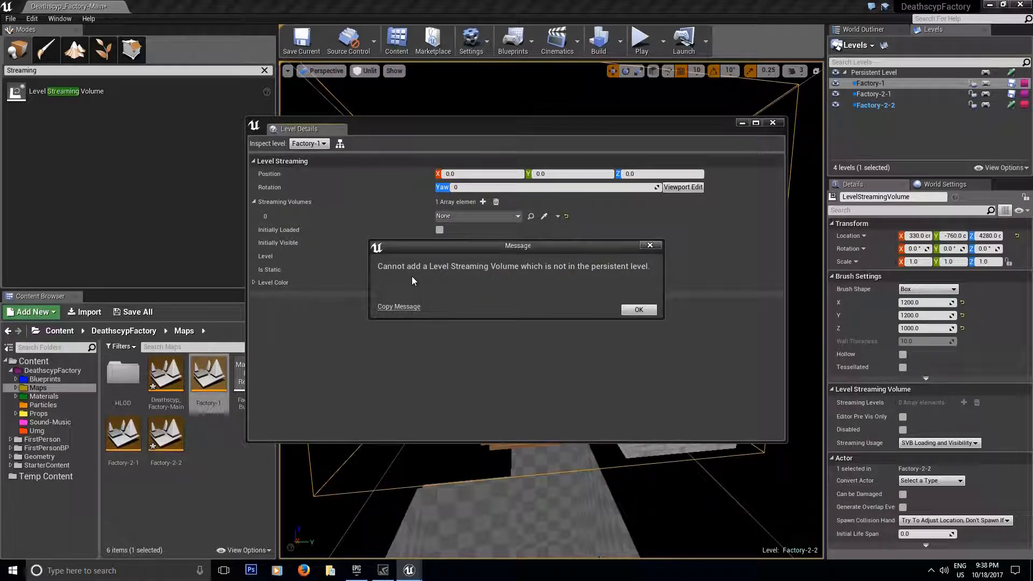
left_click(636, 309)
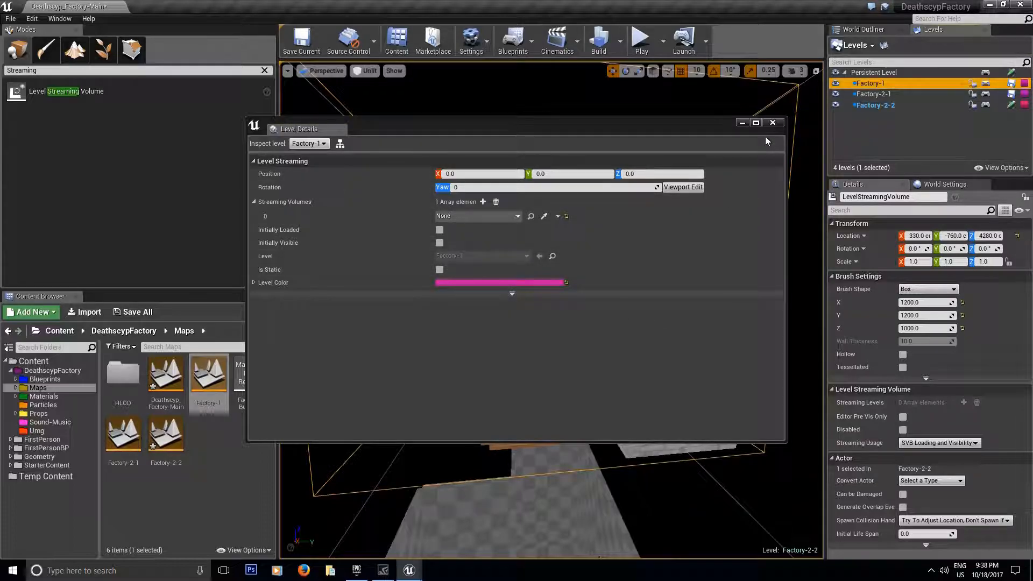
left_click(773, 122)
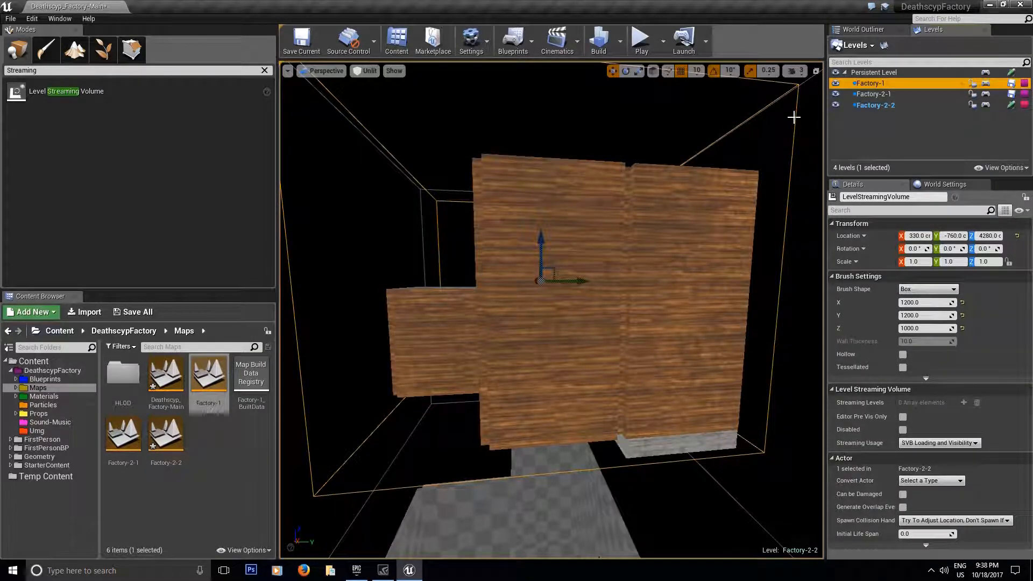
Step: Move the selected streaming volume into the Persistent Level
right_click(870, 79)
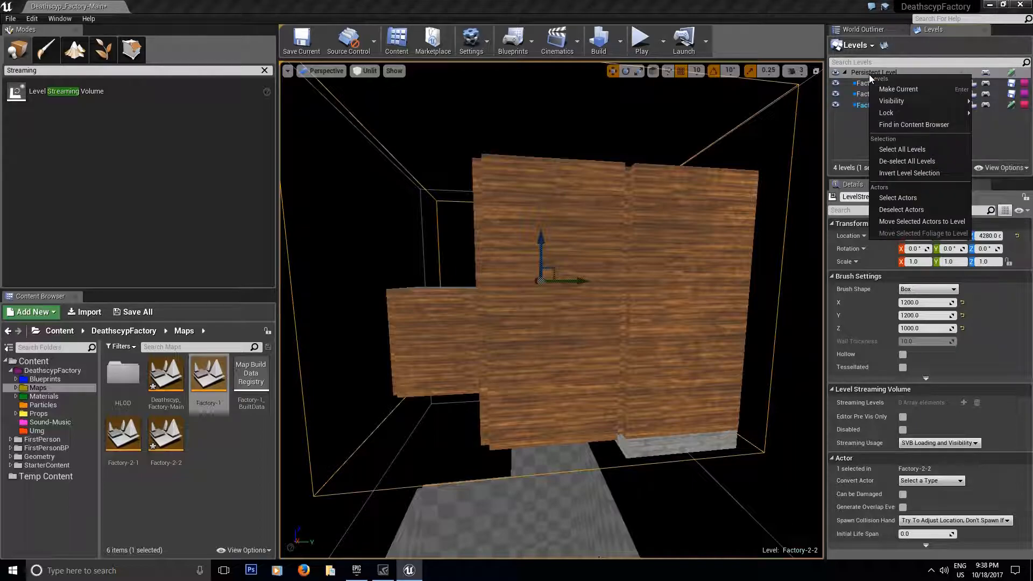
left_click(937, 222)
right_click_drag(595, 232, 539, 245)
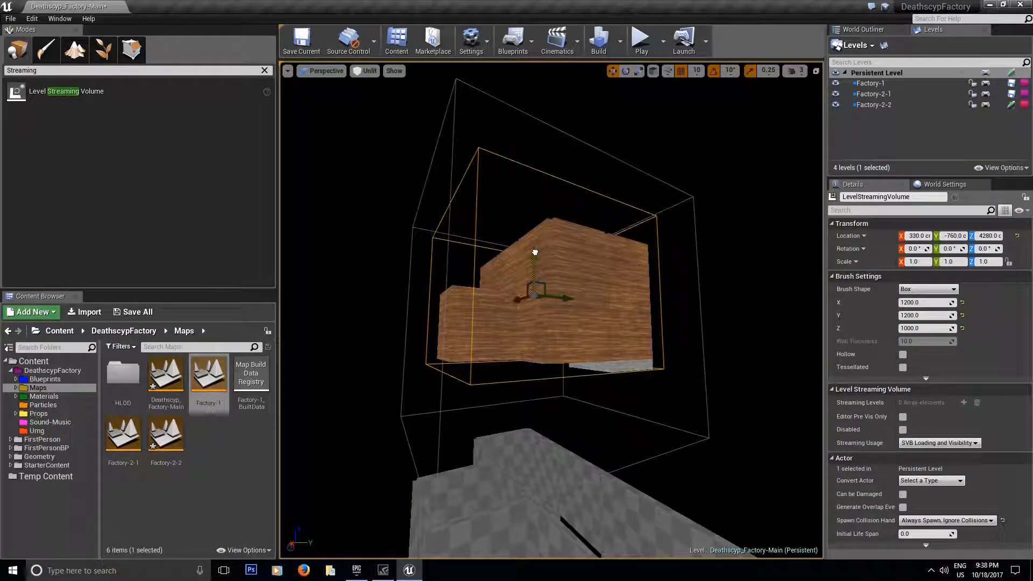
Step: Duplicate the streaming volume down to Z 2580 cm around the checkered rooms and scale the copy to 2.25 along X
left_click_drag(535, 252, 563, 494, "alt")
right_click_drag(563, 494, 592, 554)
right_click_drag(388, 308, 442, 308)
key("r")
left_click_drag(428, 290, 388, 284)
right_click_drag(462, 294, 594, 345)
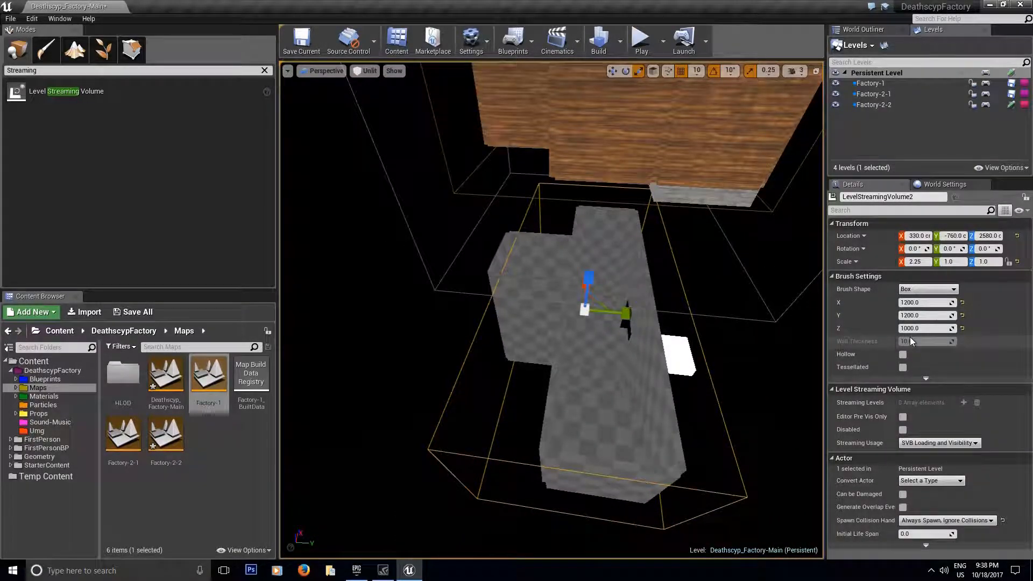
Step: Set the lower streaming volume's brush Y size to 1300 and shift the volume along Y to -930 cm
left_click(922, 317)
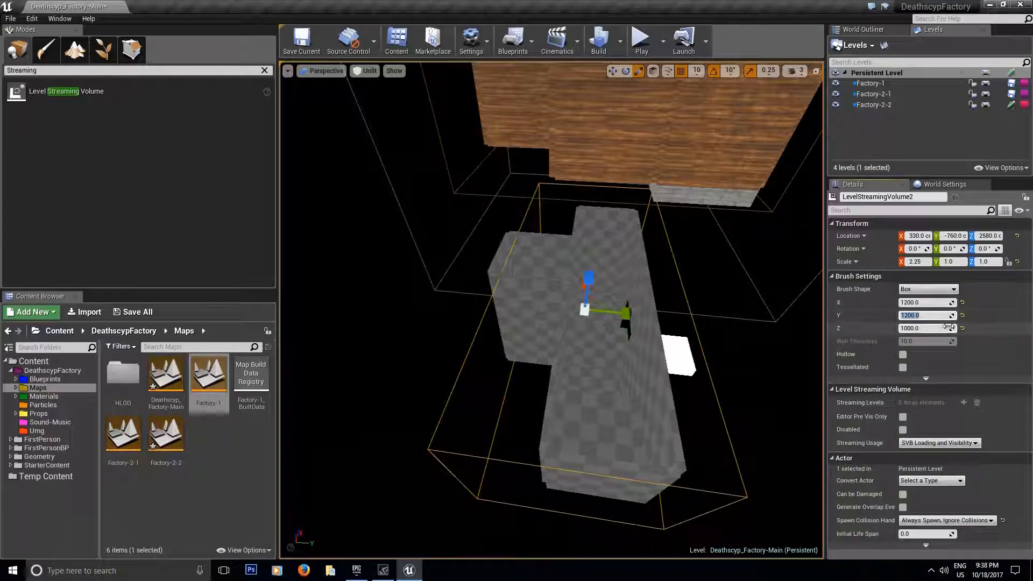
type("1")
key("Return")
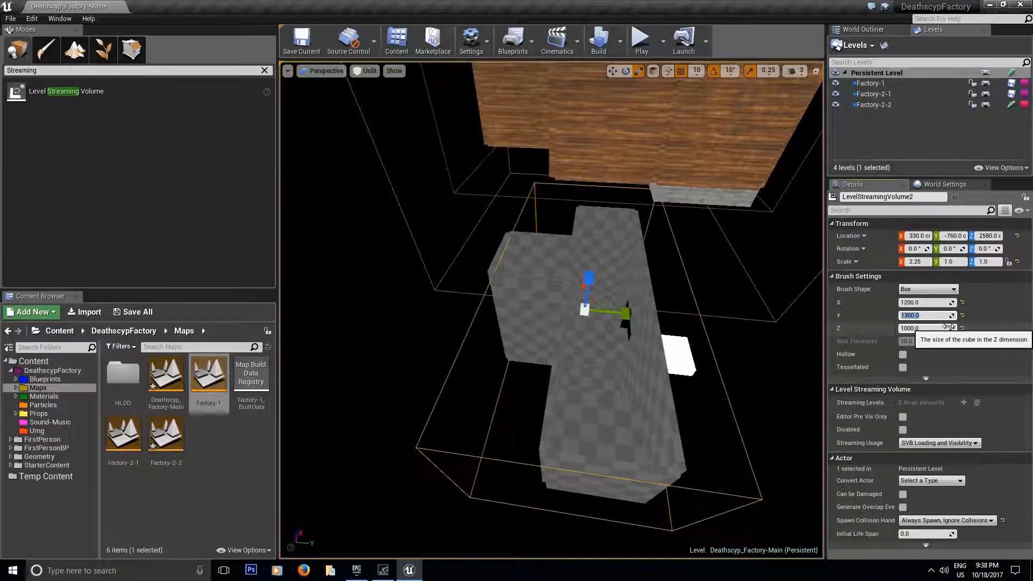
right_click_drag(616, 345, 631, 338)
key("w")
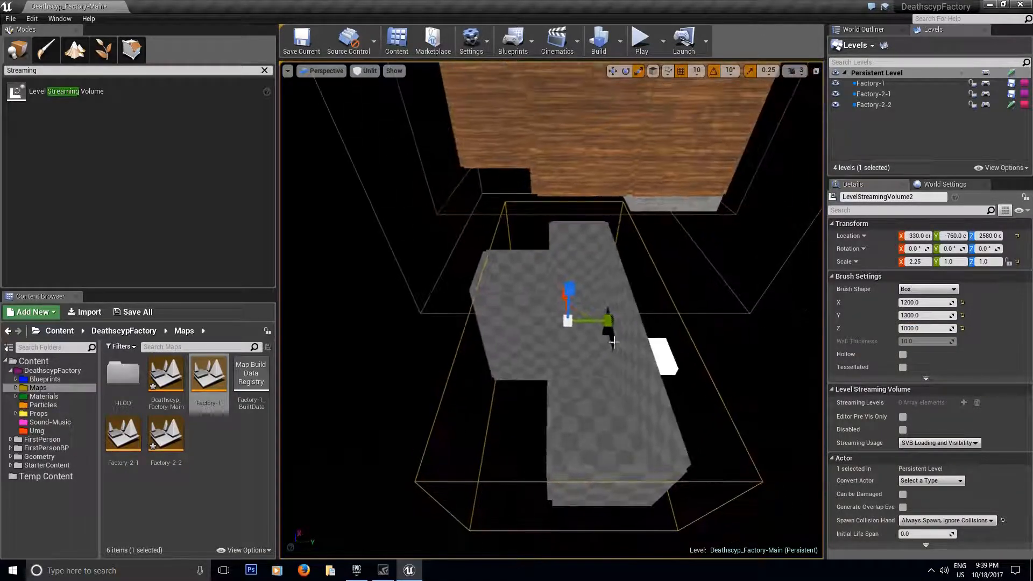
left_click_drag(607, 322, 597, 321)
right_click_drag(646, 329, 653, 335)
left_click_drag(566, 300, 549, 295)
right_click_drag(548, 294, 557, 337)
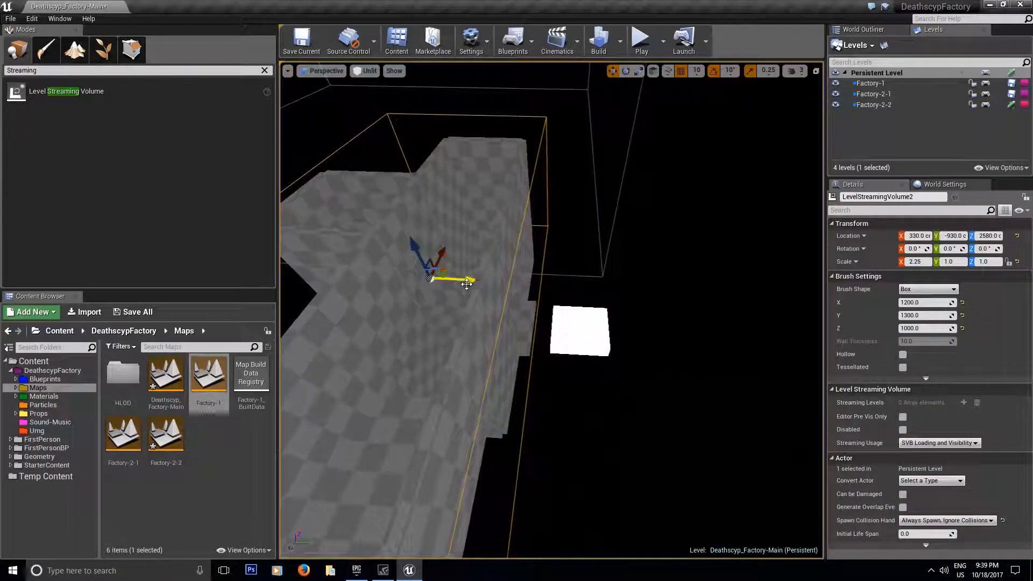
Step: Duplicate the lower streaming volume along Y to 480 cm over the white floor piece's side, and save all changed maps
left_click_drag(470, 280, 700, 299, "alt")
right_click_drag(698, 298, 698, 298)
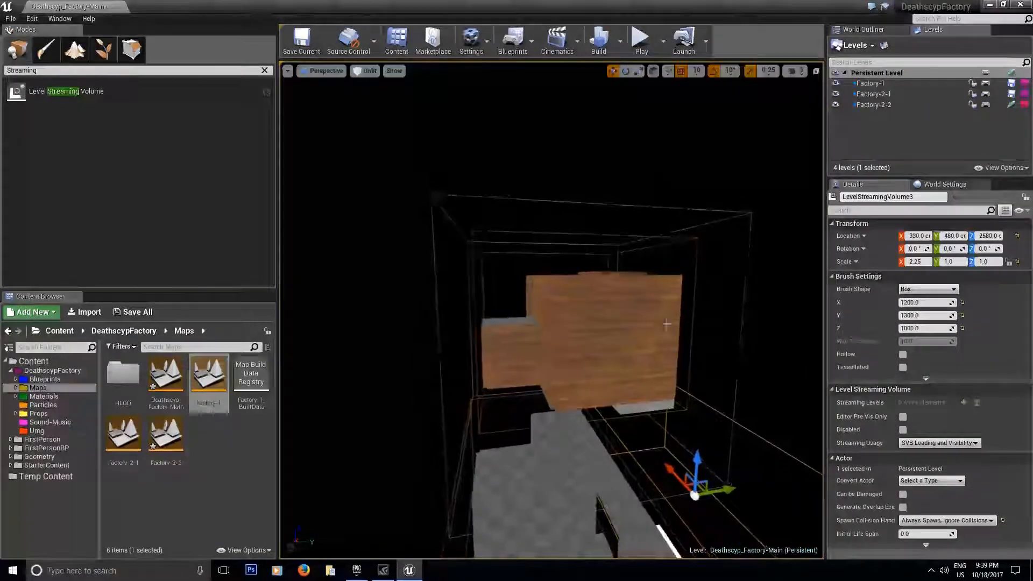
right_click_drag(613, 268, 662, 286)
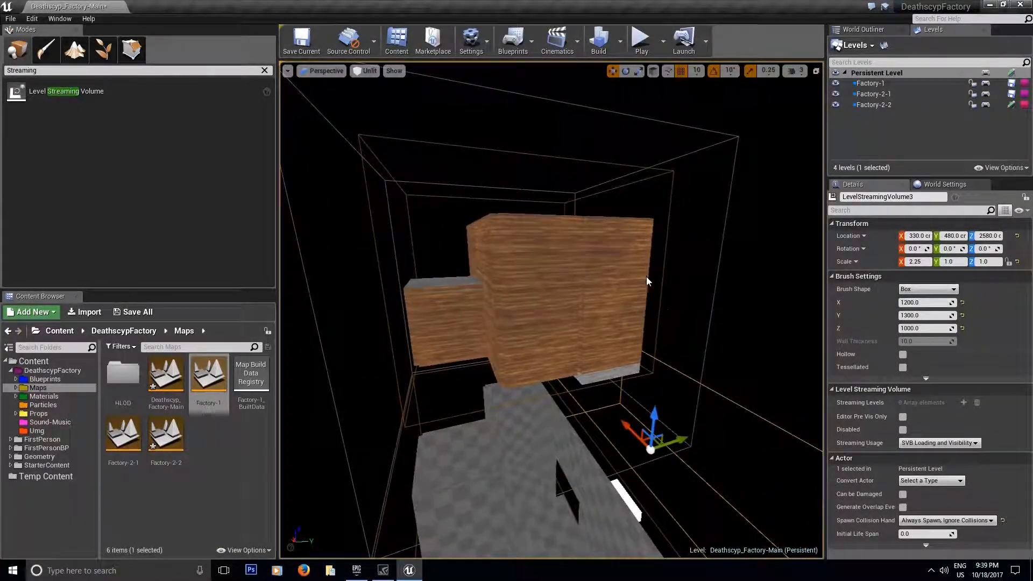
left_click(148, 311)
left_click(619, 388)
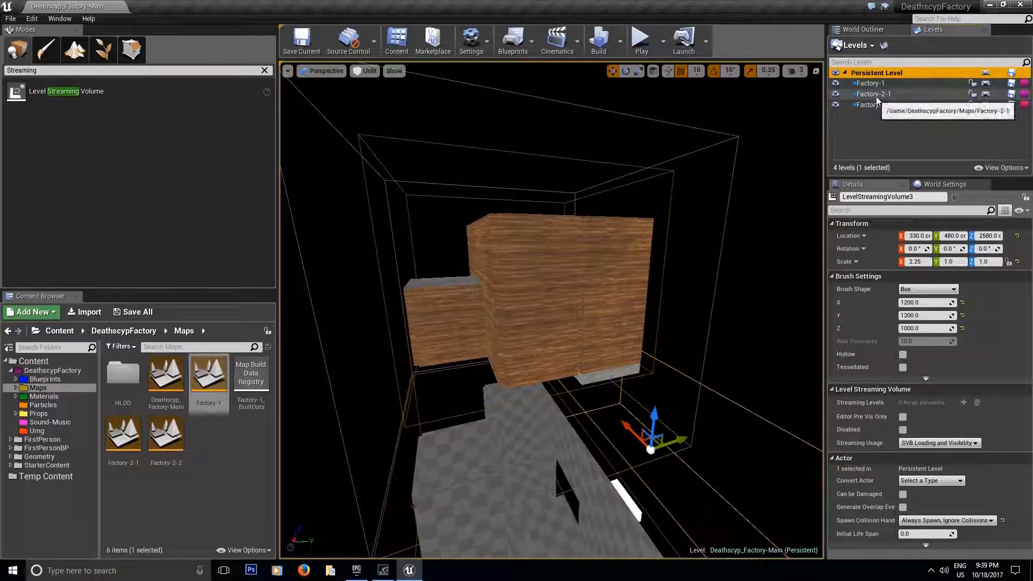
Step: Open the level details for Factory-1 and assign LevelStreamingVolume to its existing streaming volume entry
left_click(884, 46)
left_click(302, 144)
left_click(326, 167)
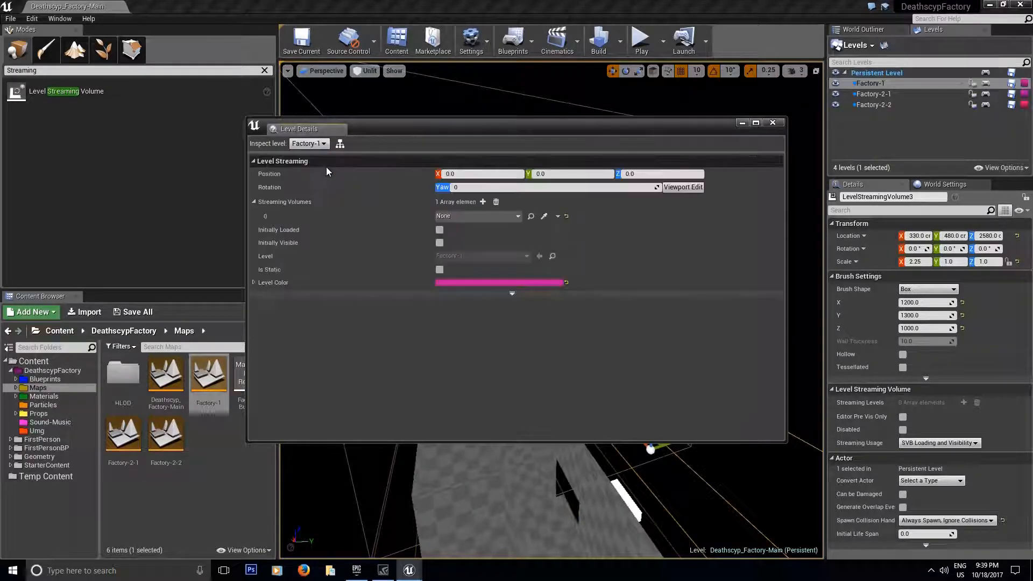
left_click(498, 215)
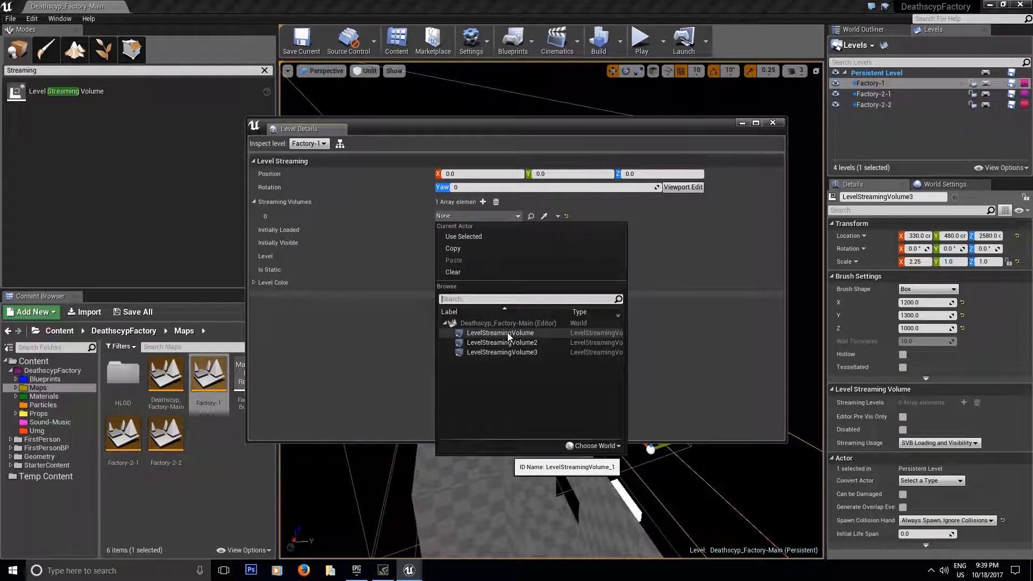
left_click(508, 332)
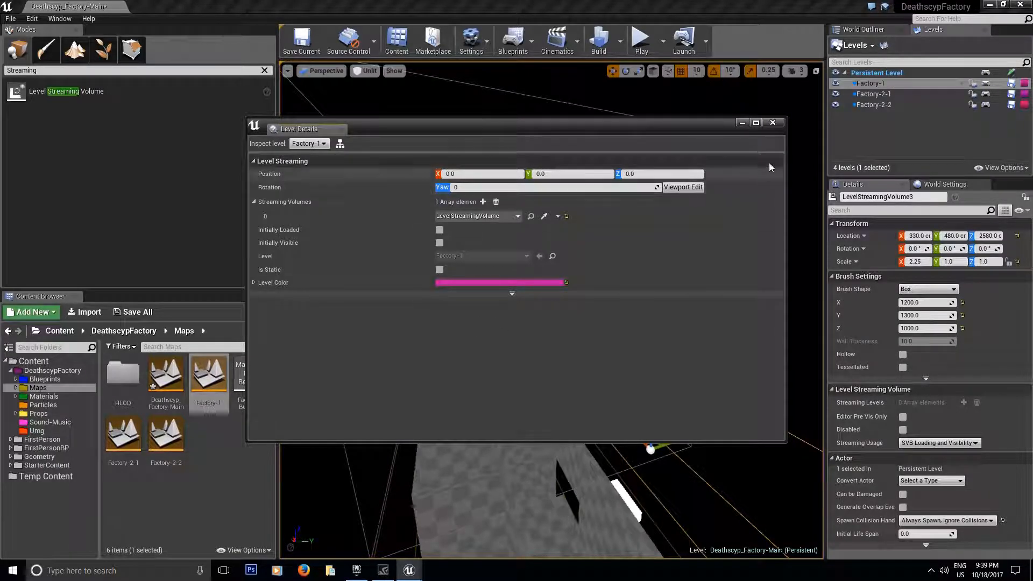
Step: Add a streaming volume entry to the Factory-2-1 level details and assign LevelStreamingVolume2 to it
left_click(306, 144)
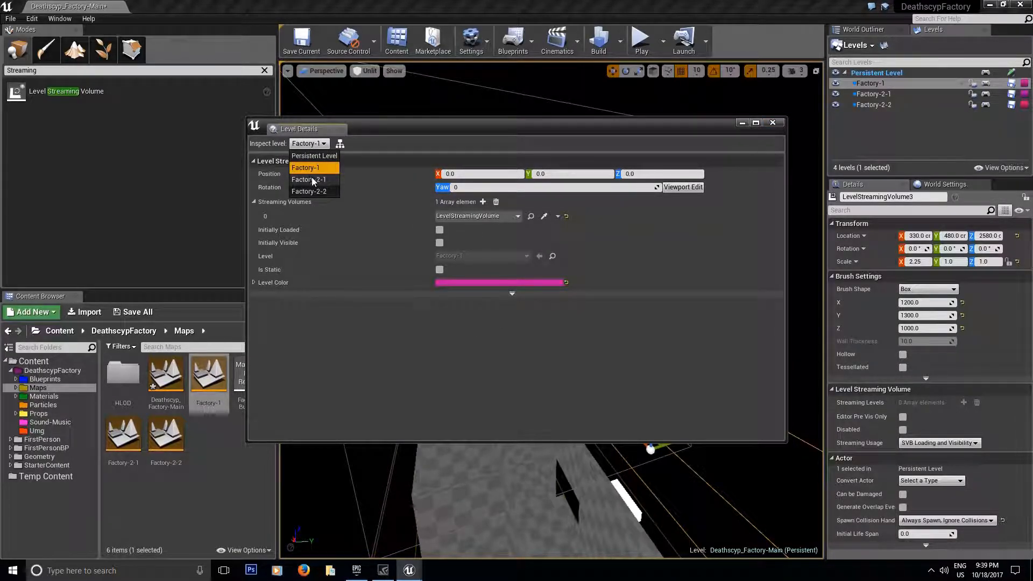
left_click(311, 180)
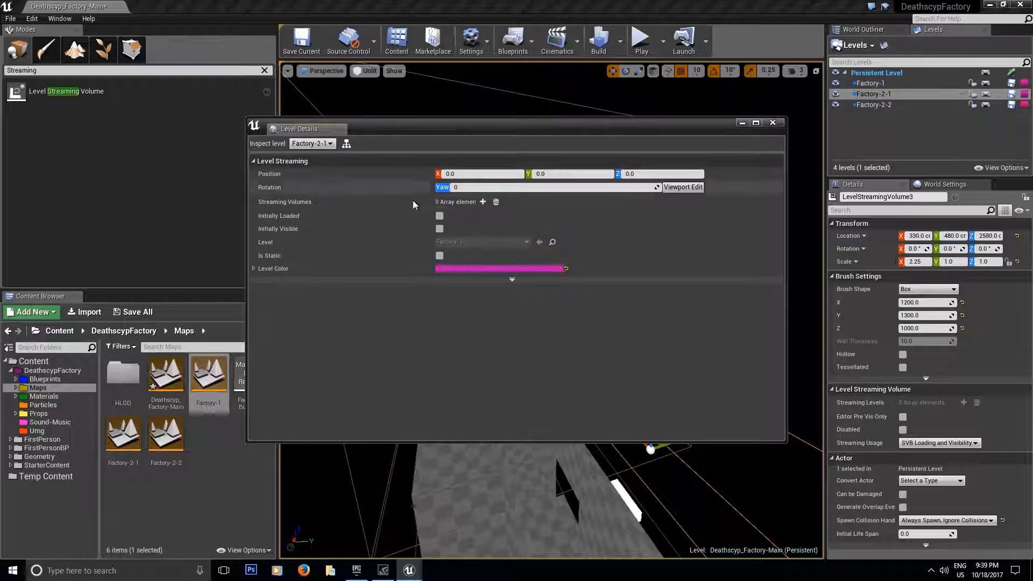
left_click(483, 202)
left_click(466, 216)
left_click(491, 344)
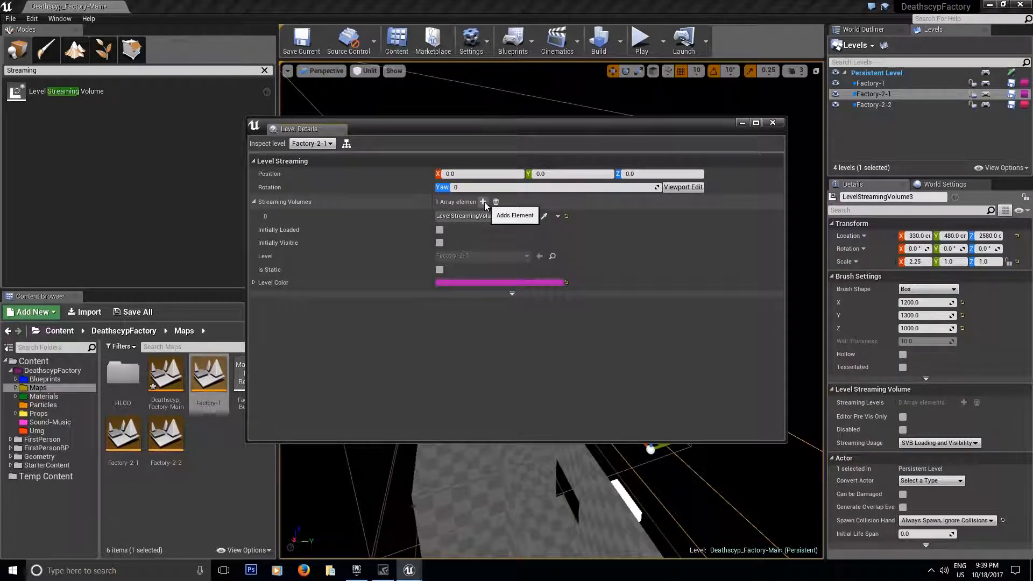
Step: Add a streaming volume entry to the Factory-2-2 level details and assign LevelStreamingVolume3 to it
left_click(330, 143)
left_click(309, 191)
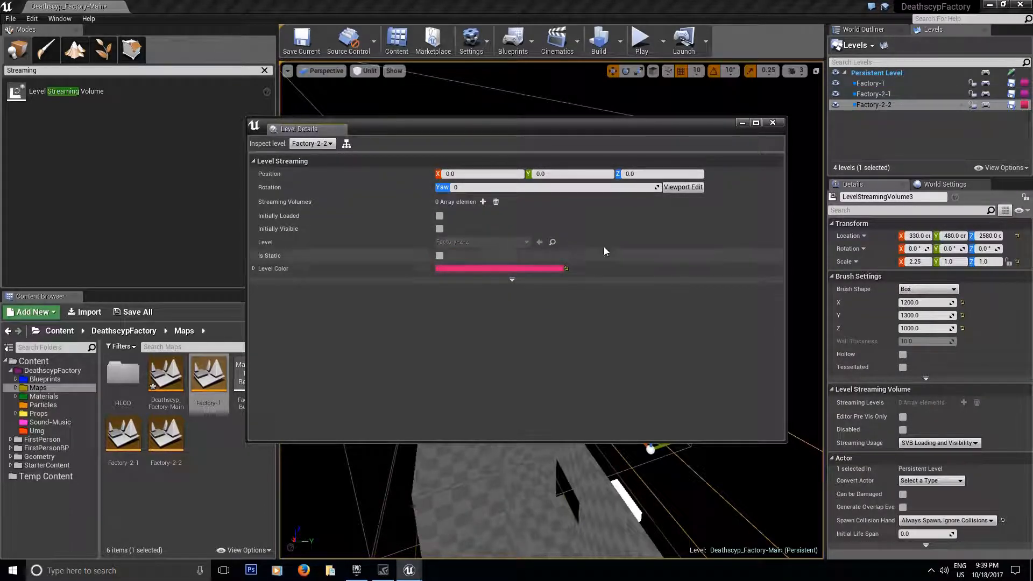
left_click(486, 216)
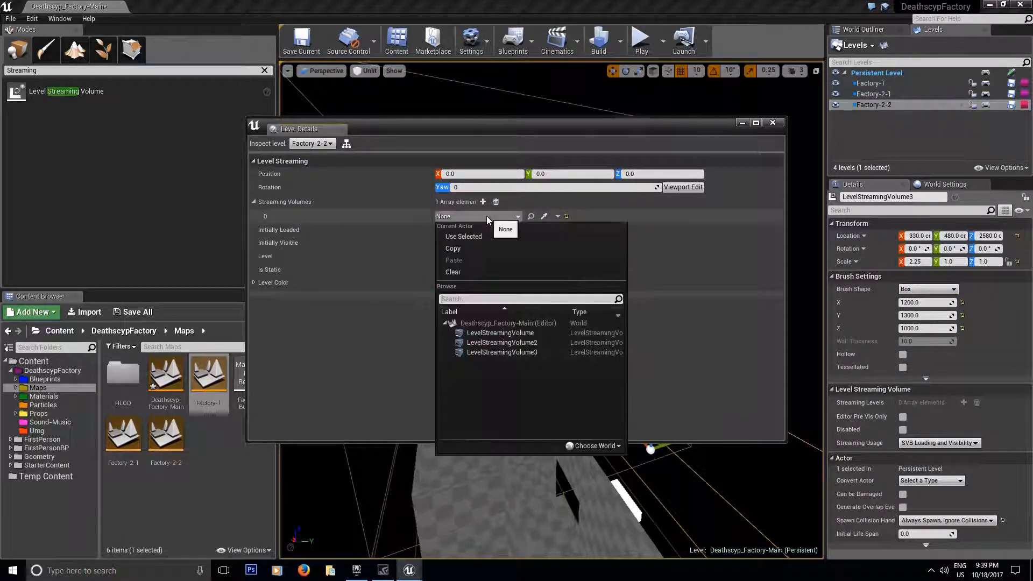
left_click(483, 353)
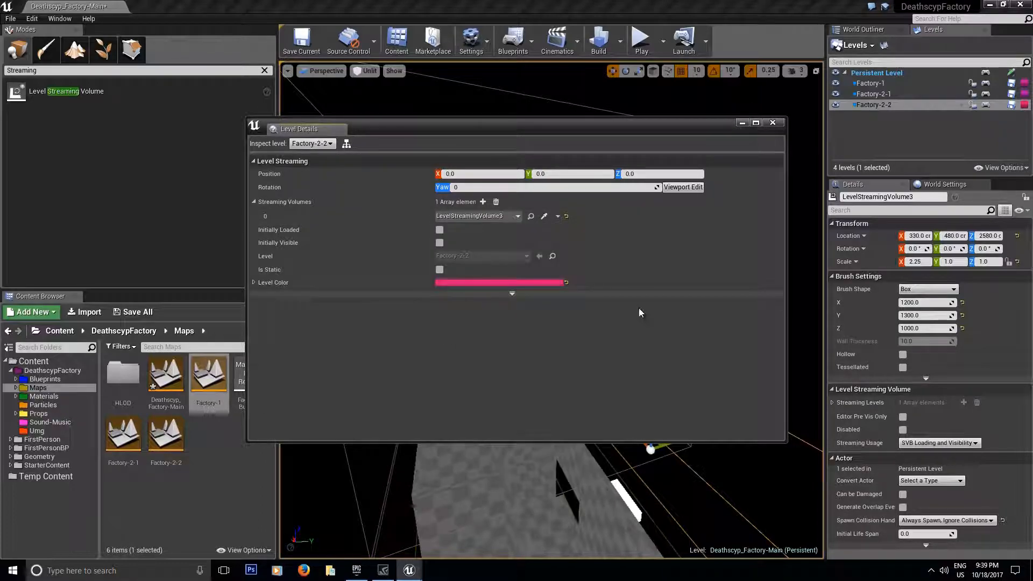
Step: Close the level details and save all changed maps
left_click(772, 123)
left_click(133, 312)
left_click(623, 383)
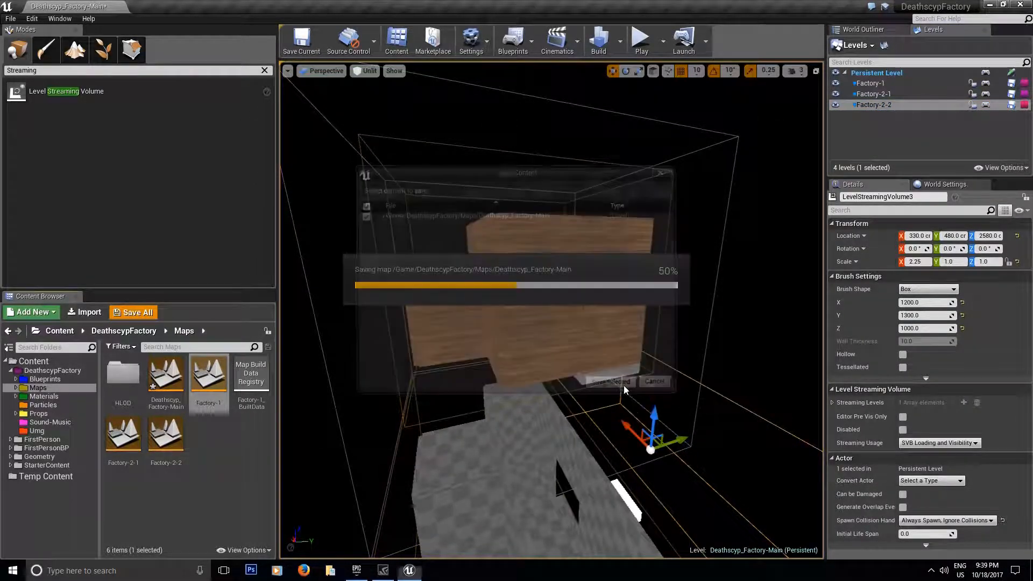
Step: Play the level from inside the wooden room and drop through the floor opening to test streaming between Factory-1 and Factory-2-1
right_click_drag(624, 385, 681, 377)
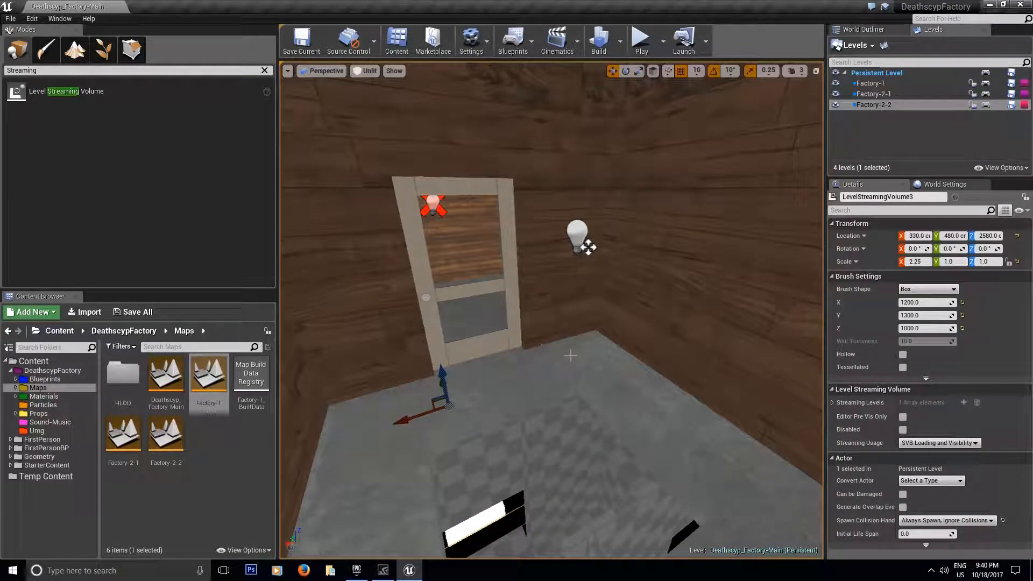
right_click_drag(551, 310, 502, 351)
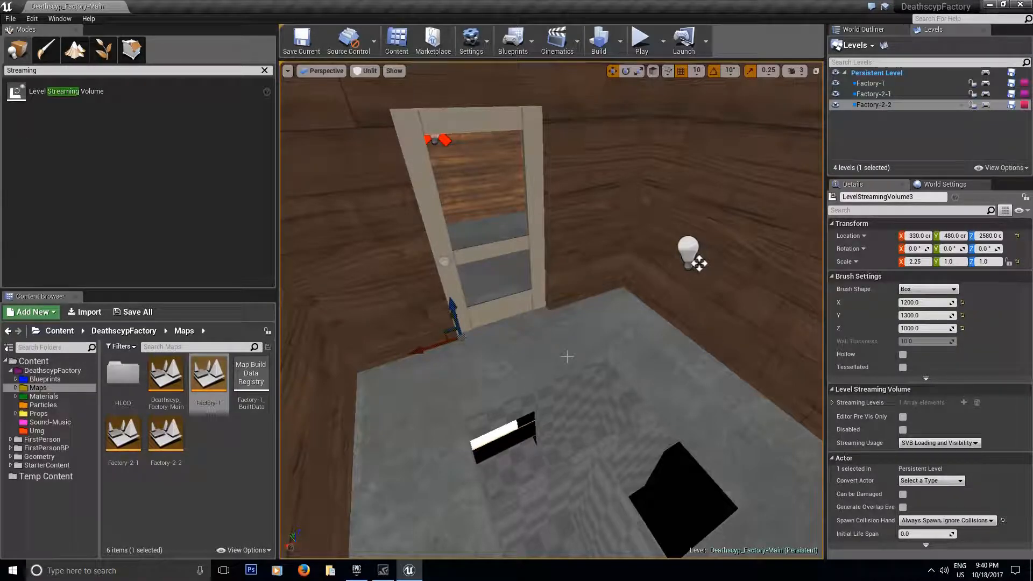
mouse_move(564, 354)
right_mouse_down()
mouse_move(598, 353)
mouse_move(565, 355)
right_mouse_up()
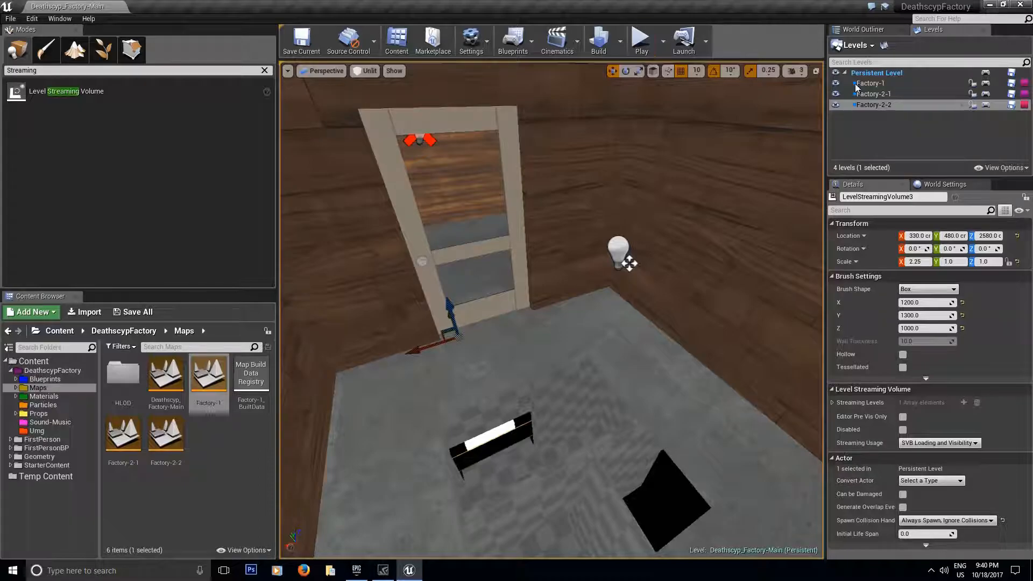
left_click(640, 45)
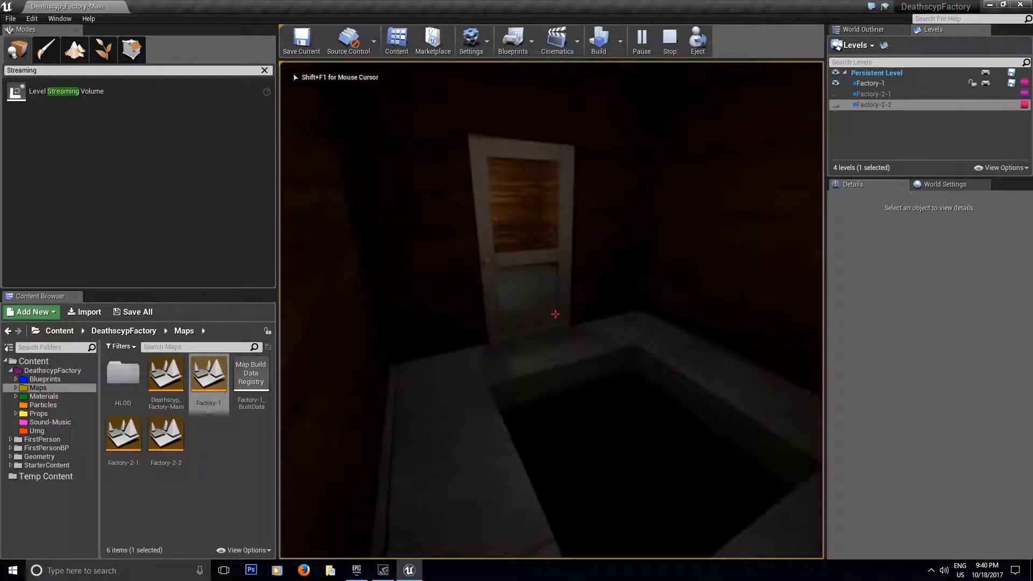
key("d")
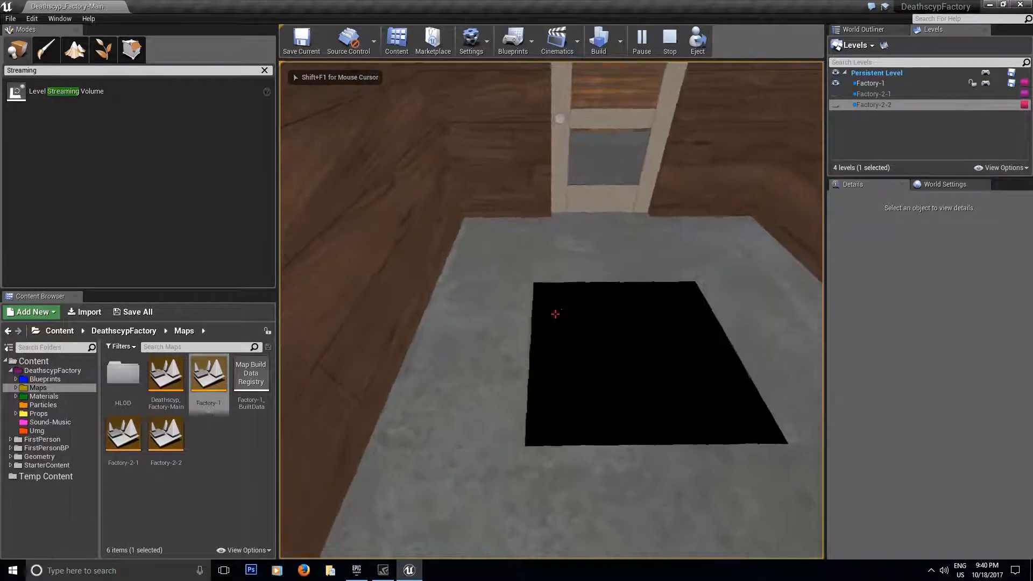
key("d")
key("a")
key("w")
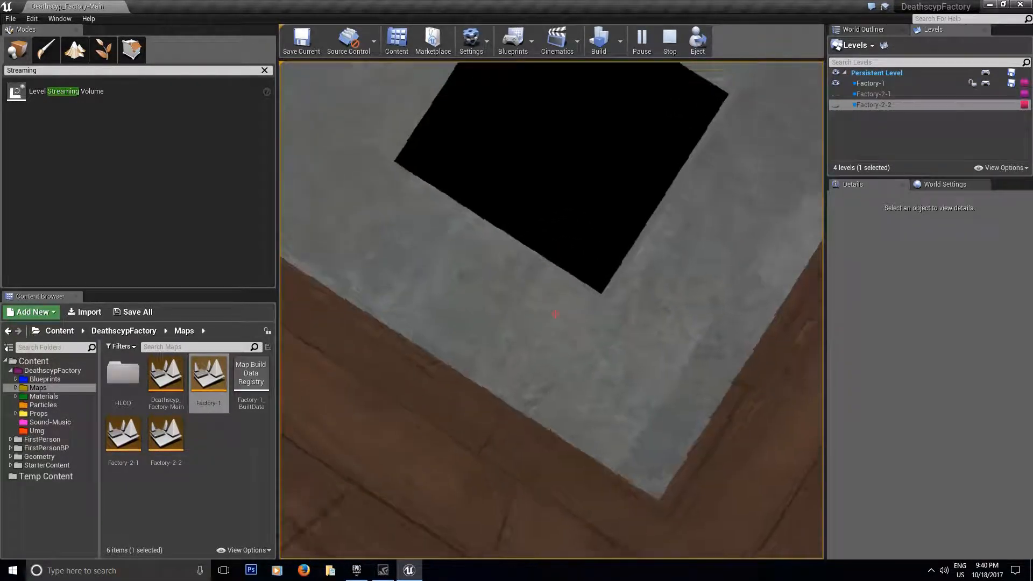
key("w")
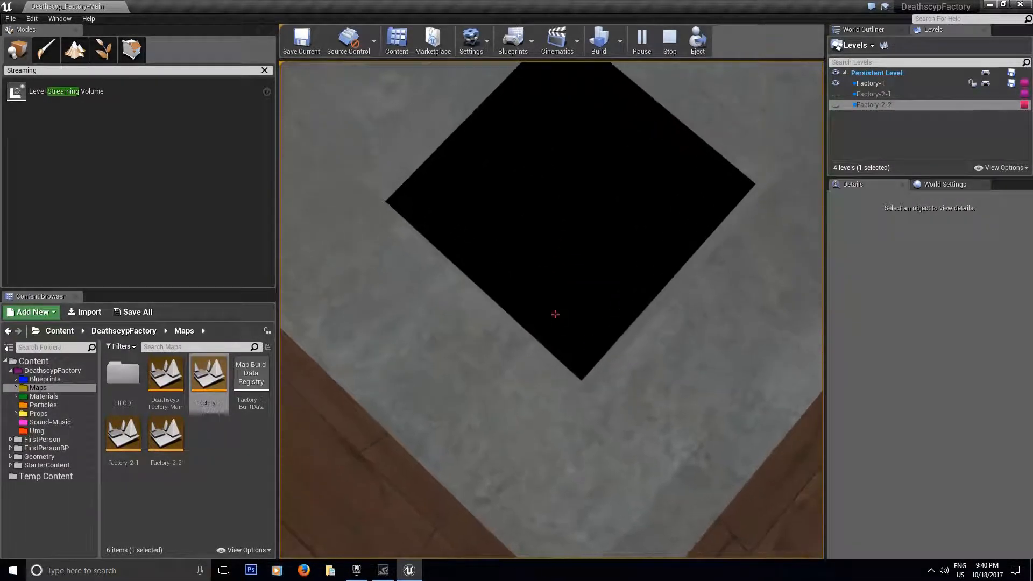
key("w")
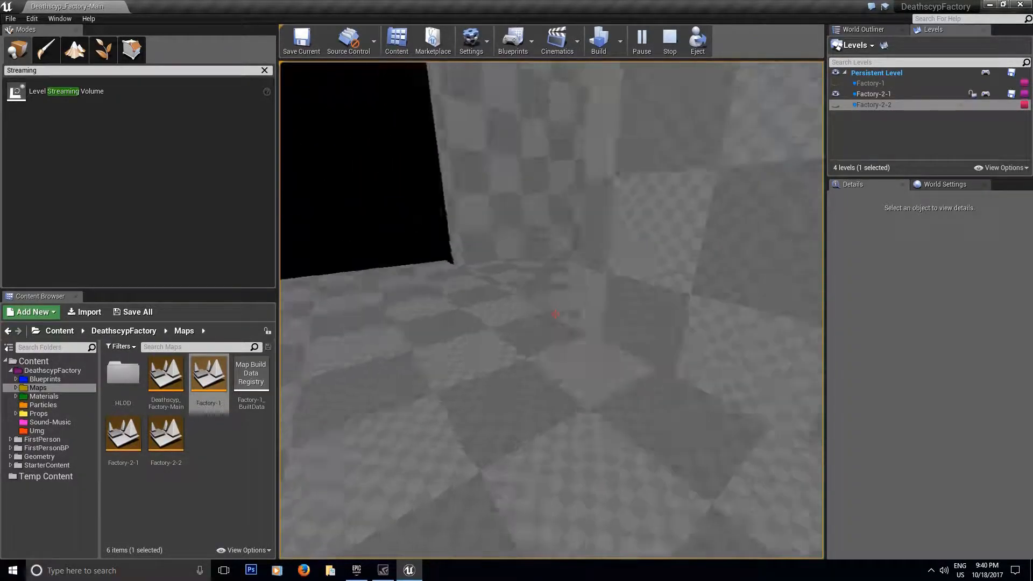
Step: Walk through the checkered rooms and out past their edge and back to test Factory-2-1 and Factory-2-2 streaming, and end the play session
key("w")
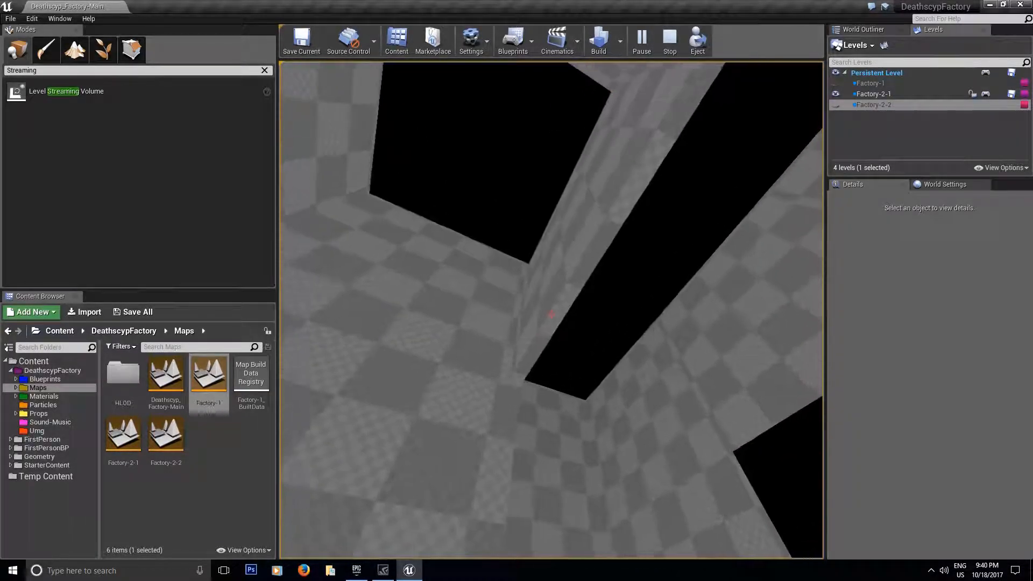
key("w")
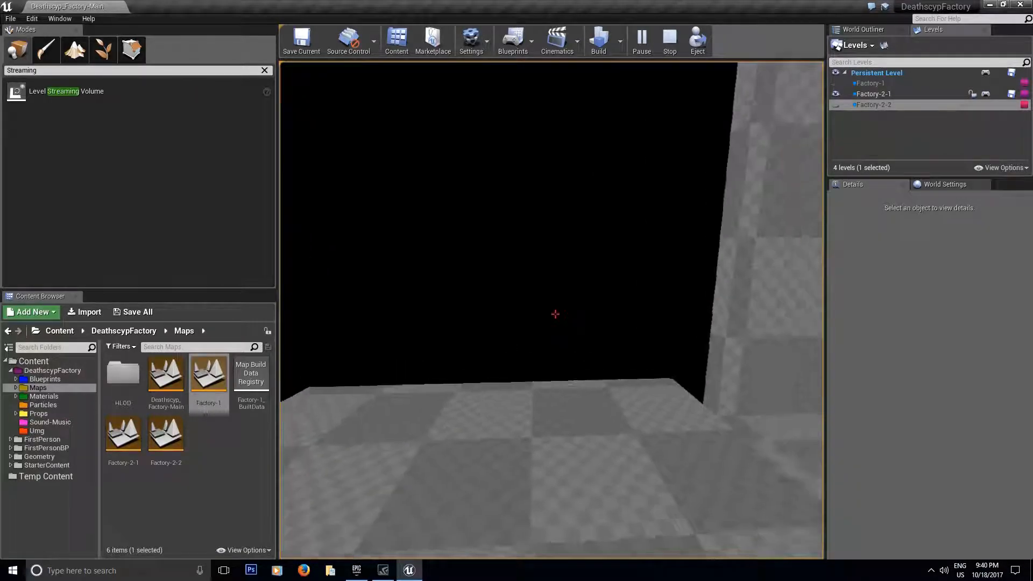
key("w")
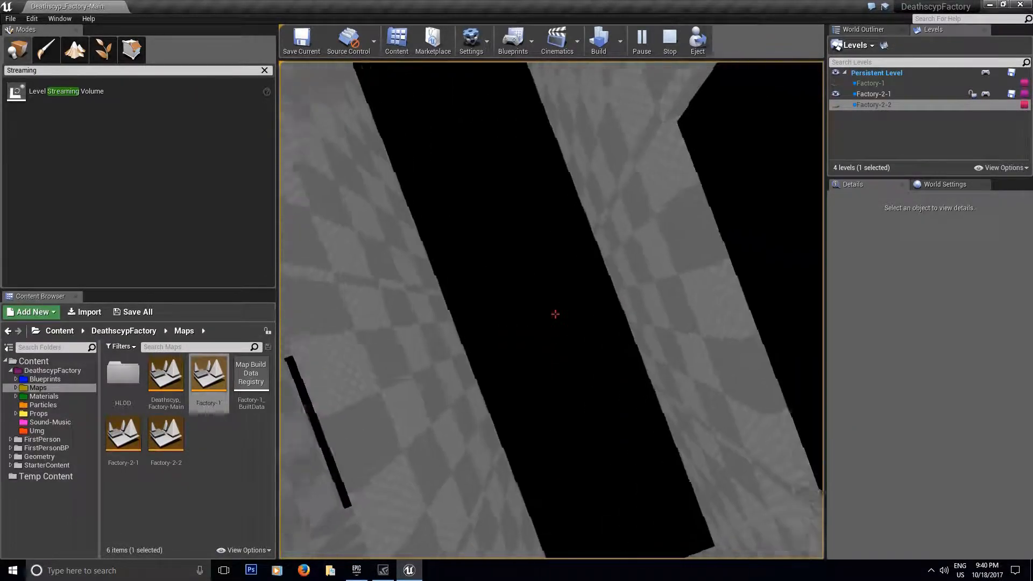
key("w")
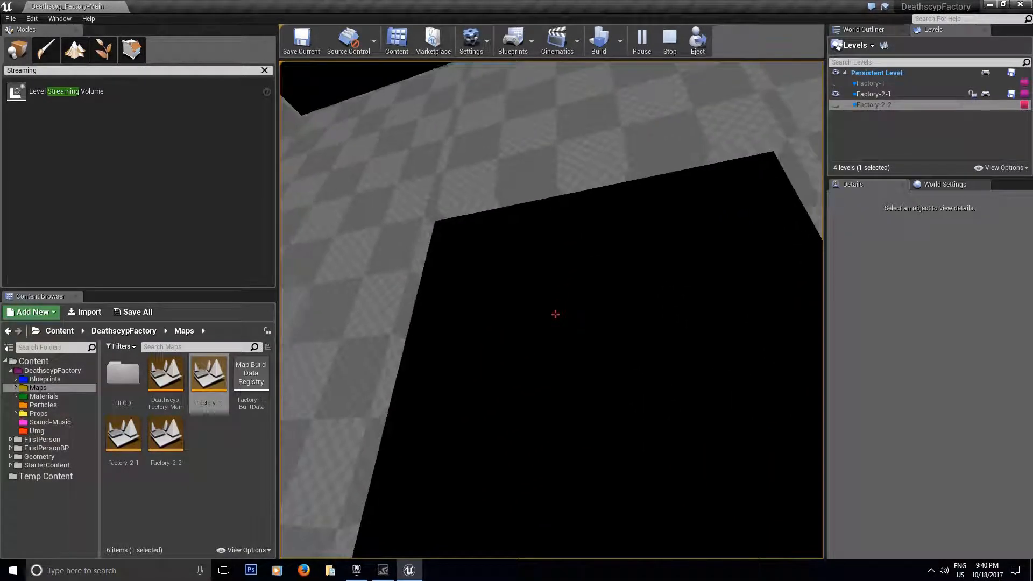
key("w")
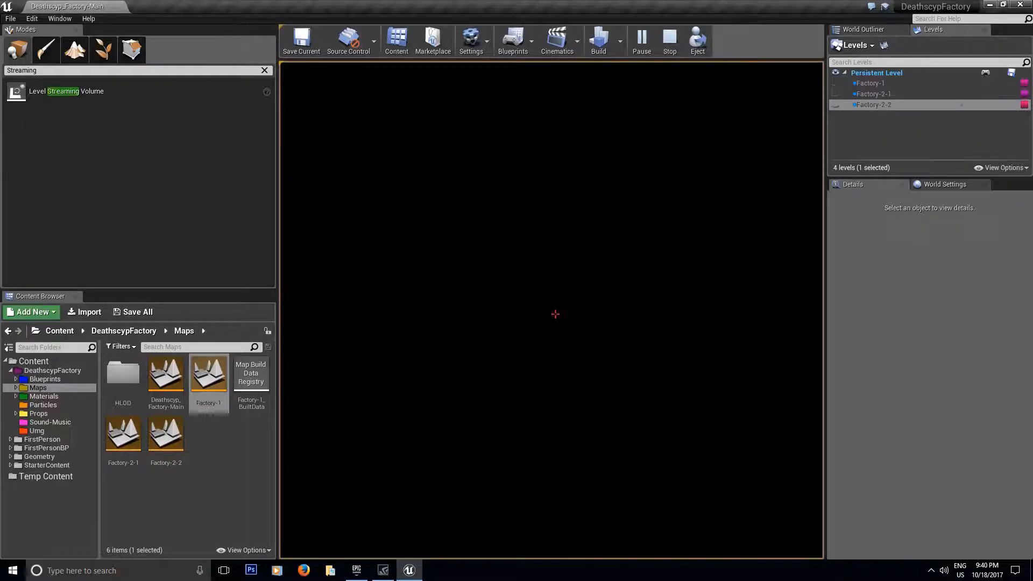
key("s")
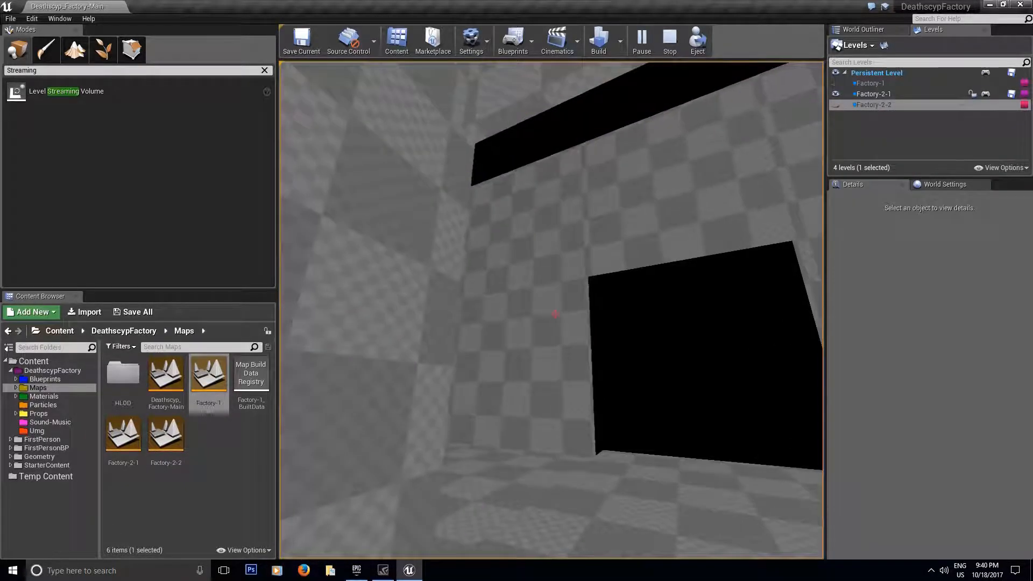
key("Escape")
right_click_drag(552, 310, 527, 200)
key("s")
key("w")
key("w")
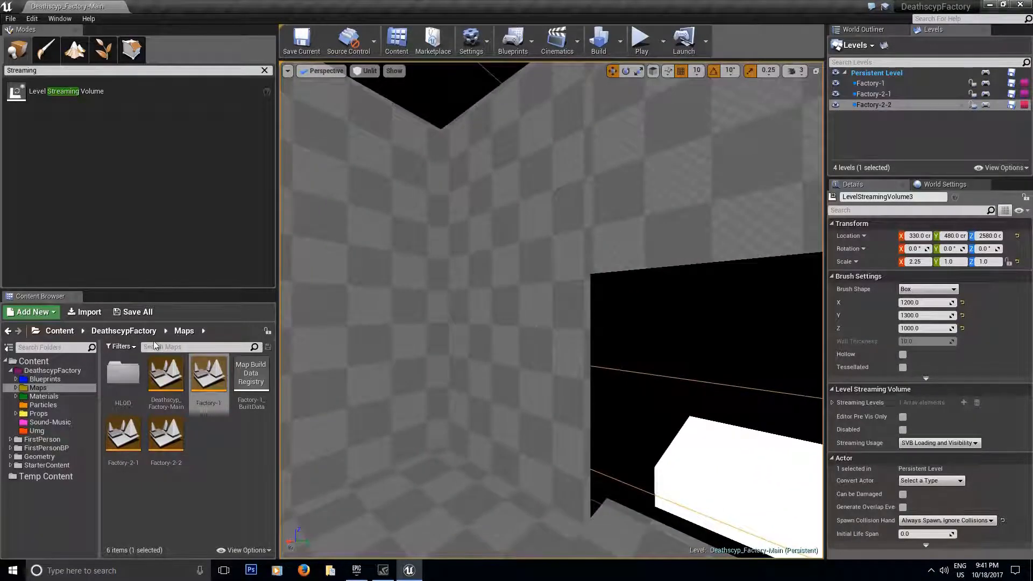
Step: Check the project's S02 materials folder and its Texture subfolder, and open the StarterContent Materials folder
left_click(52, 395)
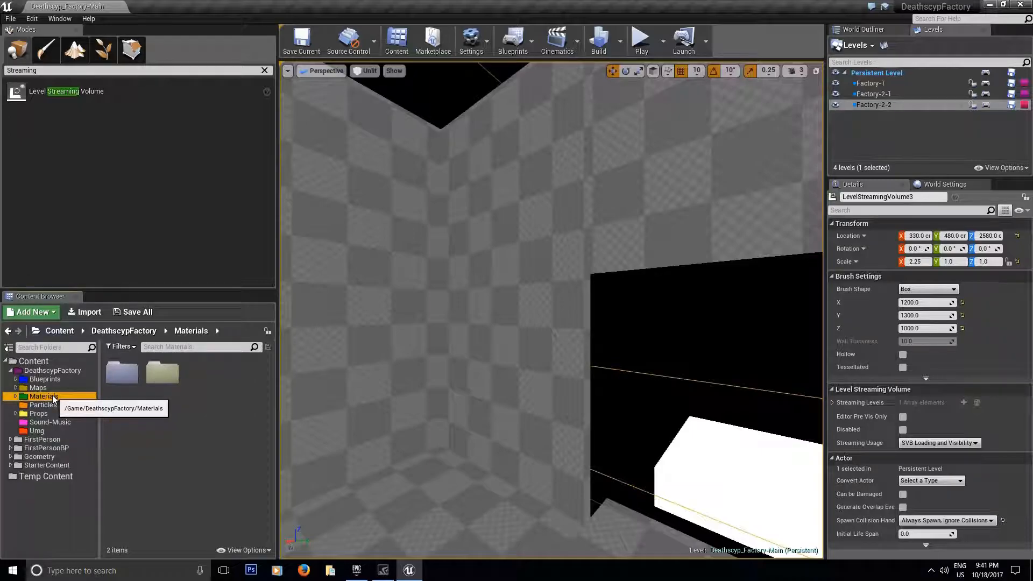
double_click(161, 376)
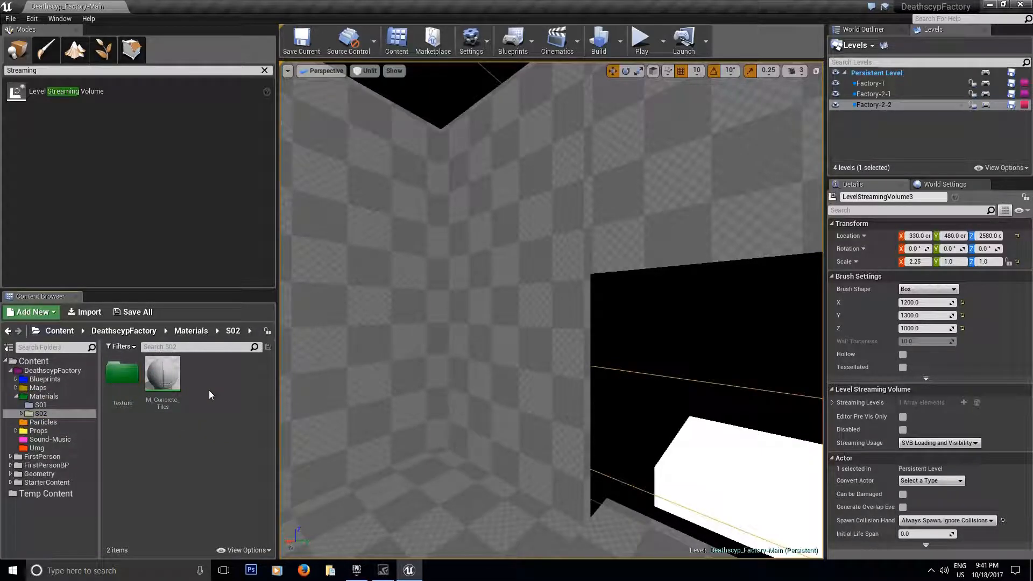
double_click(131, 383)
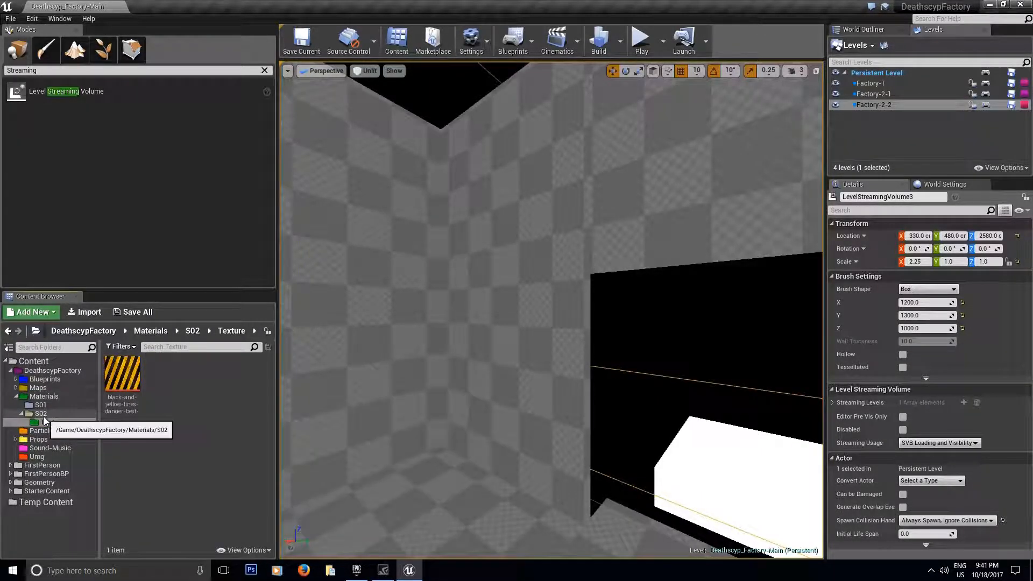
left_click(42, 414)
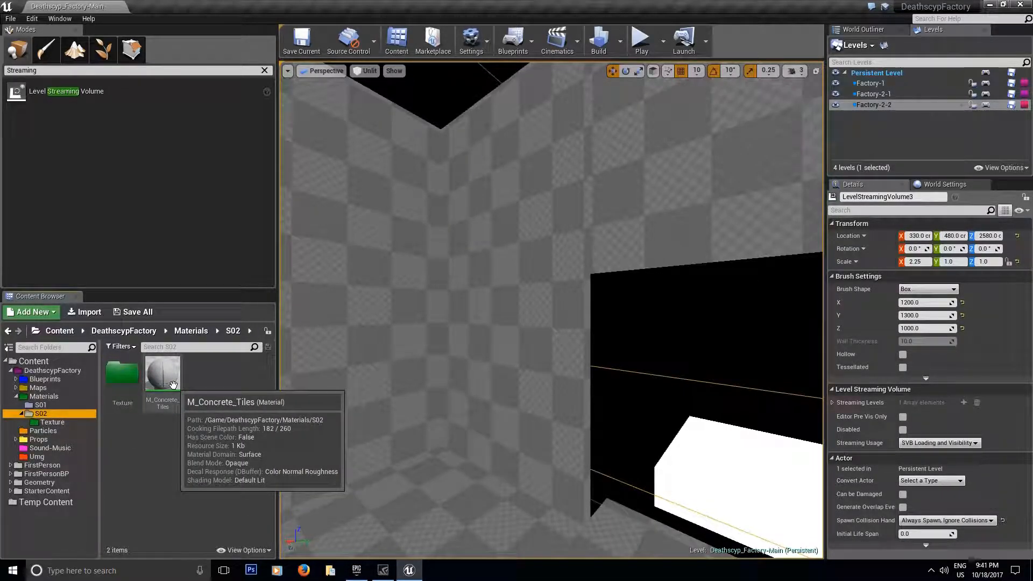
left_click(60, 493)
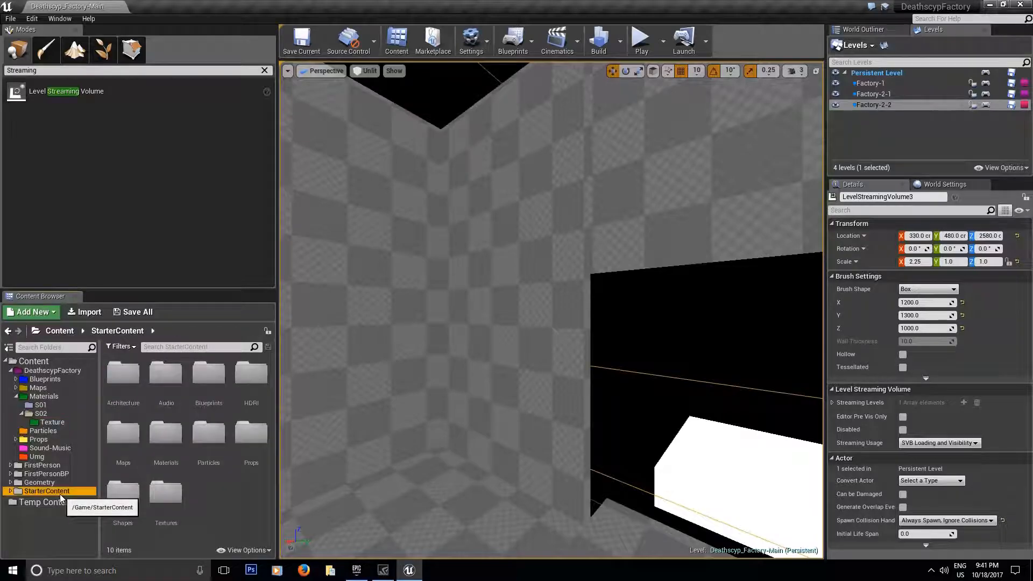
double_click(165, 438)
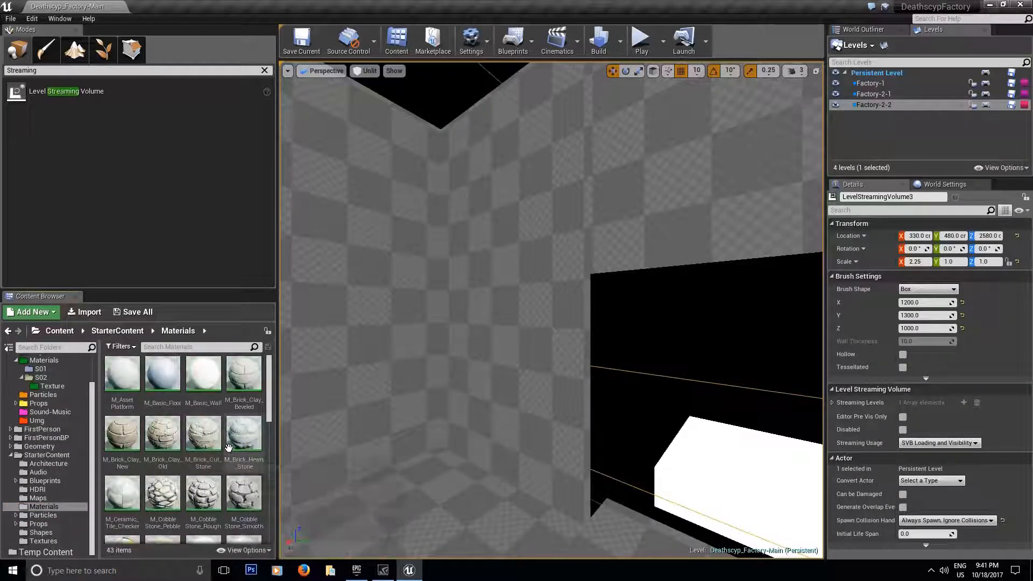
Step: Copy M_Metal_Steel, M_Rock_Sandstone, M_Rock_Basalt, M_Tech_Panel and M_Tech_Hex_Tile from the StarterContent materials into the project's S02 materials folder and open that folder
scroll(241, 445, "down", 2)
scroll(240, 445, "down", 3)
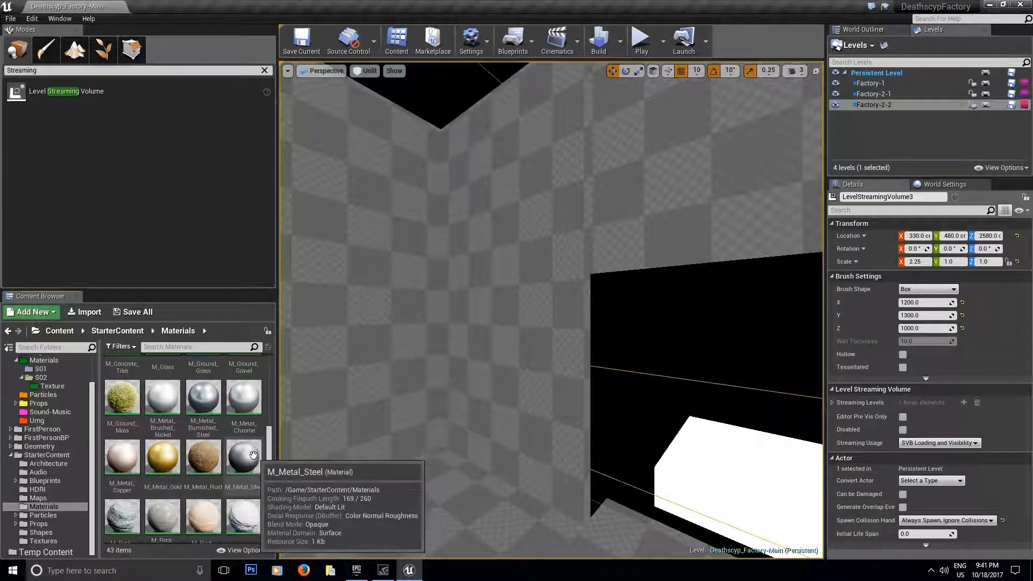
scroll(248, 458, "down", 1)
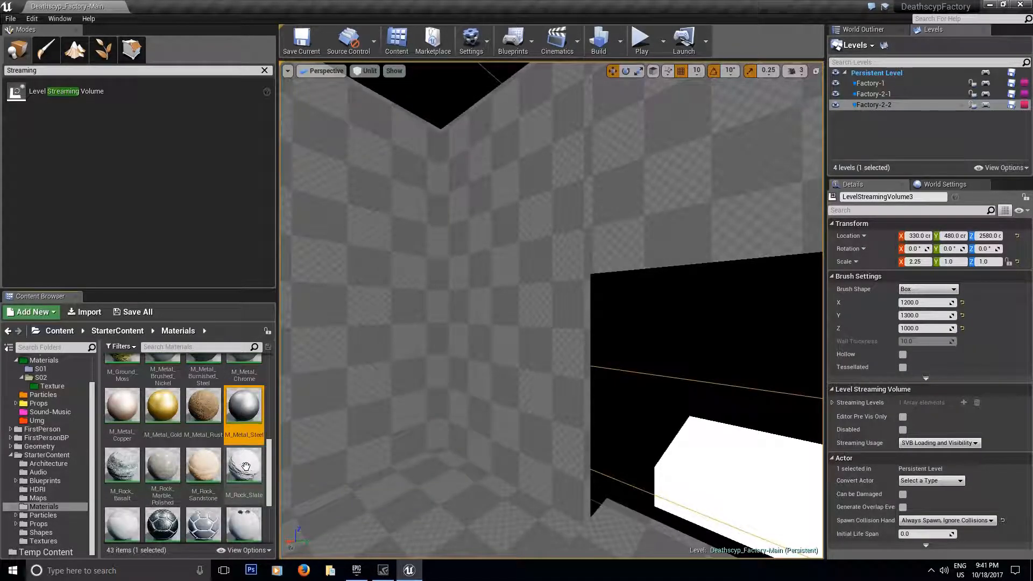
left_click(212, 474, "ctrl")
left_click(126, 467, "ctrl")
scroll(238, 473, "down", 1)
scroll(238, 473, "down", 1)
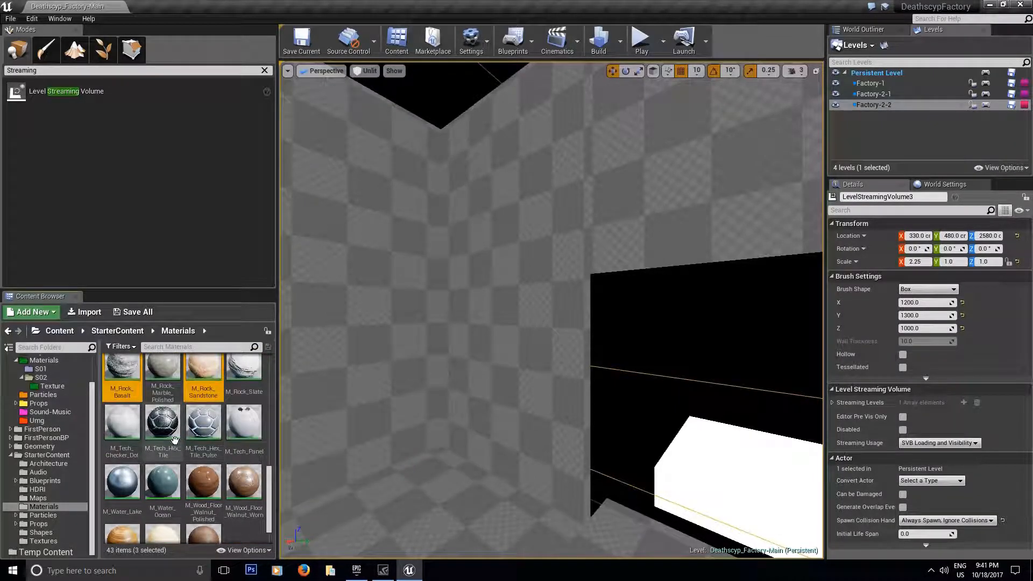
left_click(243, 431, "ctrl")
left_click(169, 430, "ctrl")
left_click_drag(192, 440, 54, 376)
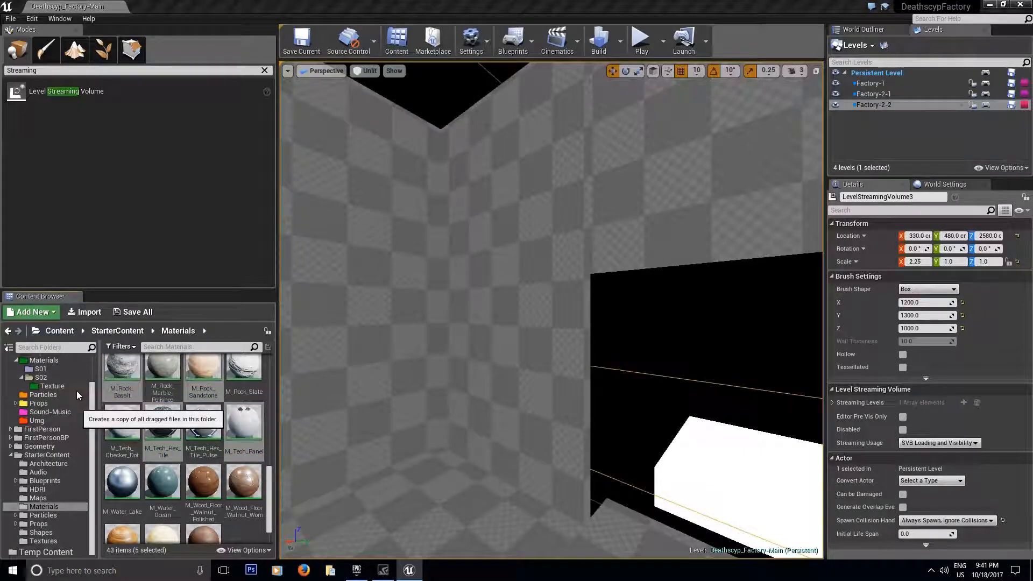
left_click(76, 391)
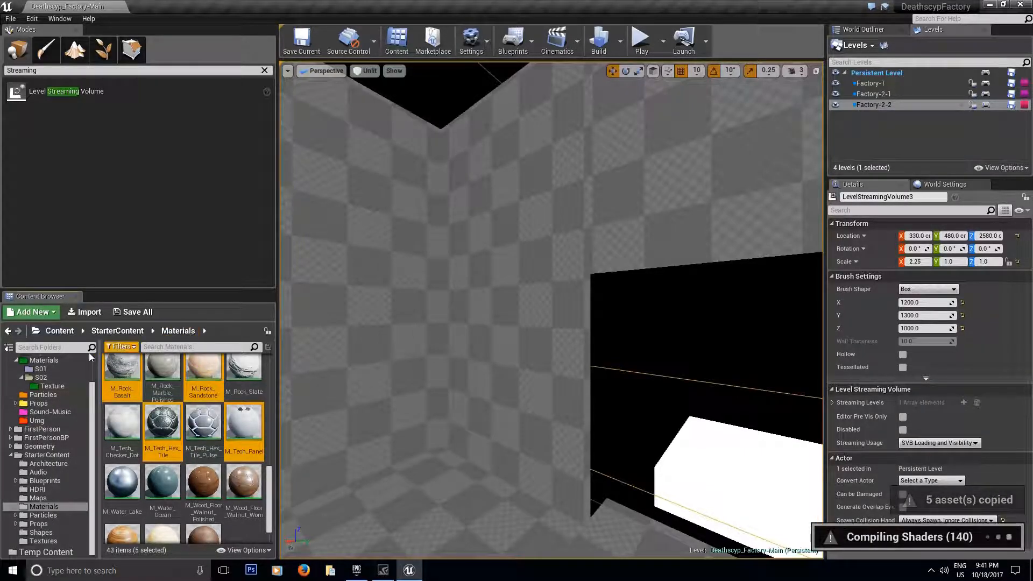
left_click(44, 376)
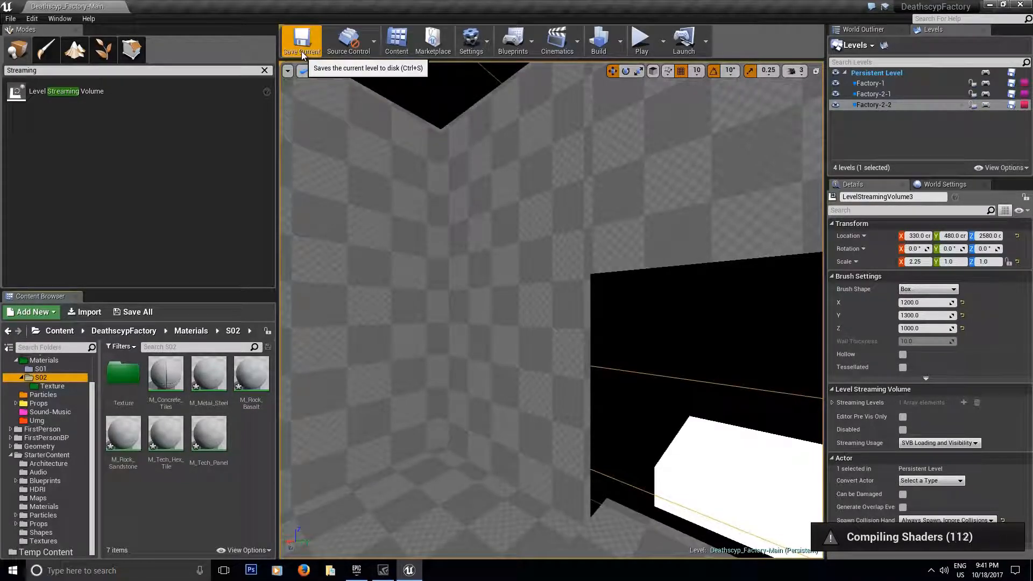
right_click_drag(551, 310, 447, 361)
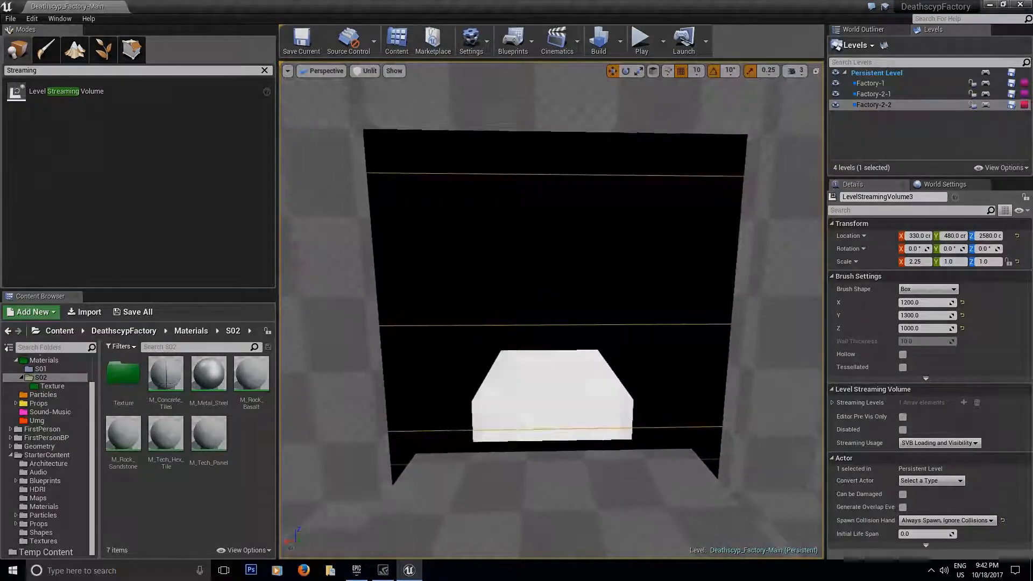